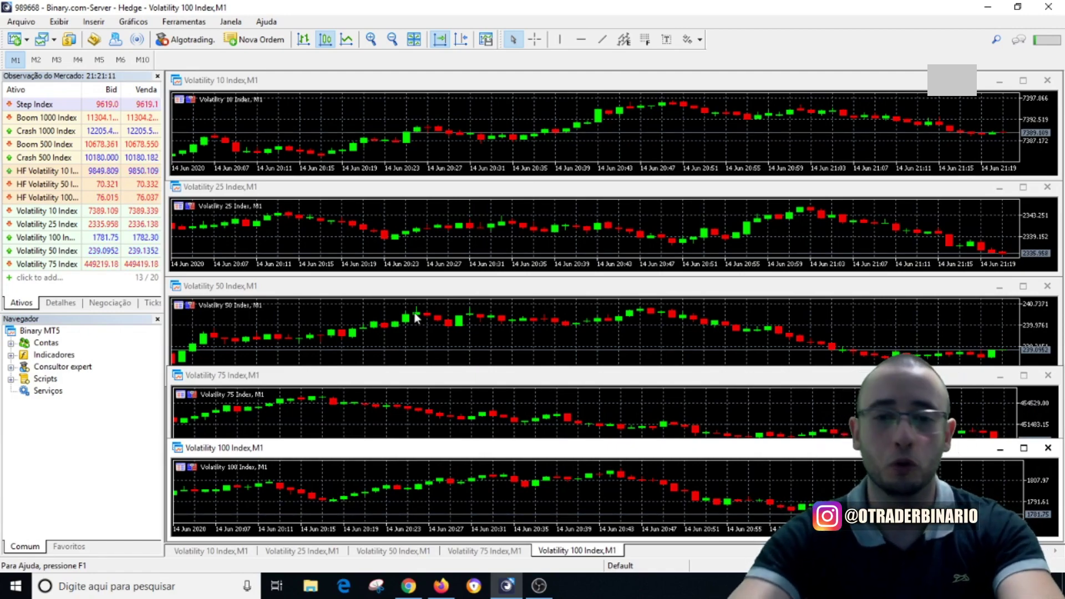
# Step: Switch to the DBot browser window and compare the Higher/Lower bot with the Ends Between/Ends Outside bot
pyautogui.click(448, 592)
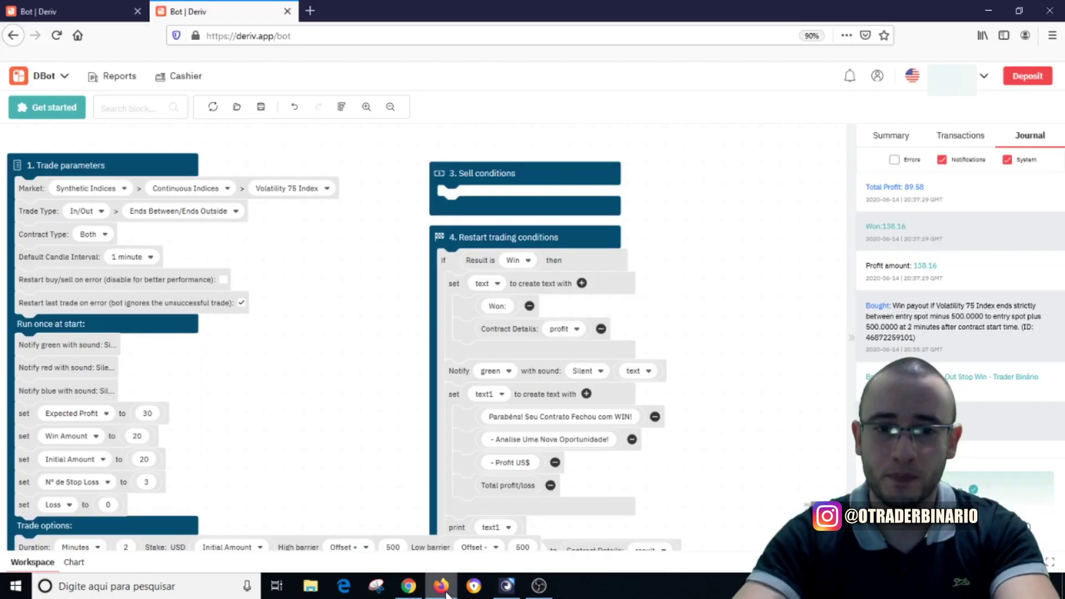
pyautogui.moveTo(408, 586)
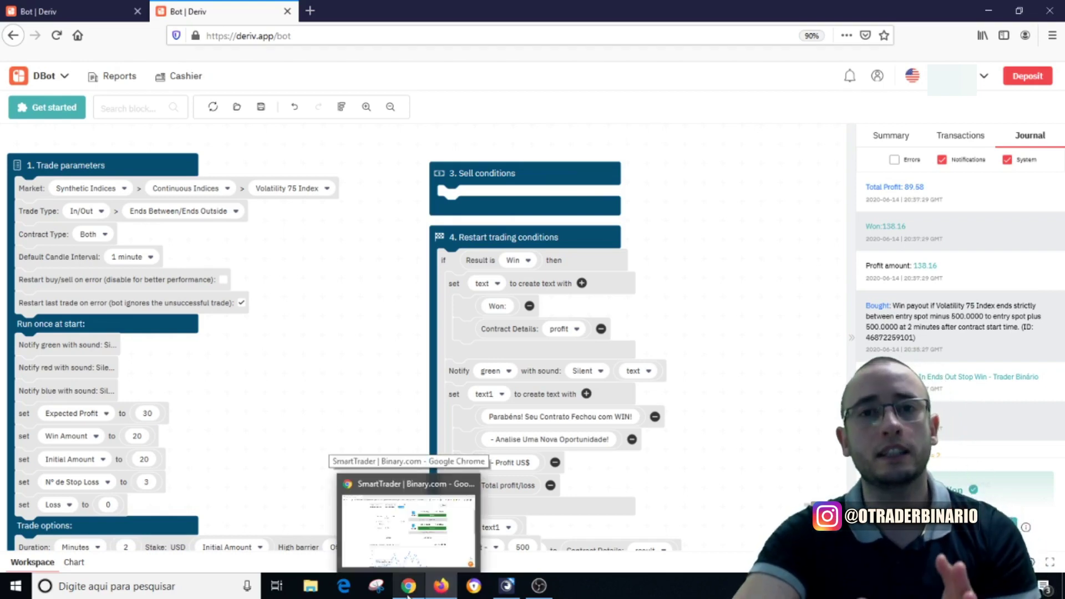
pyautogui.moveTo(398, 474)
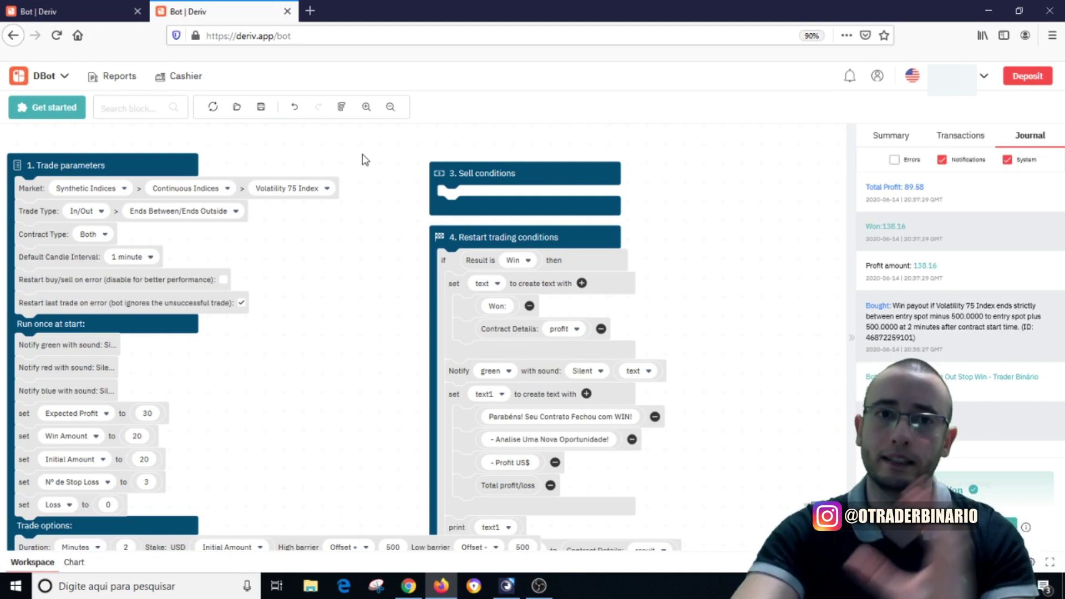
pyautogui.click(44, 12)
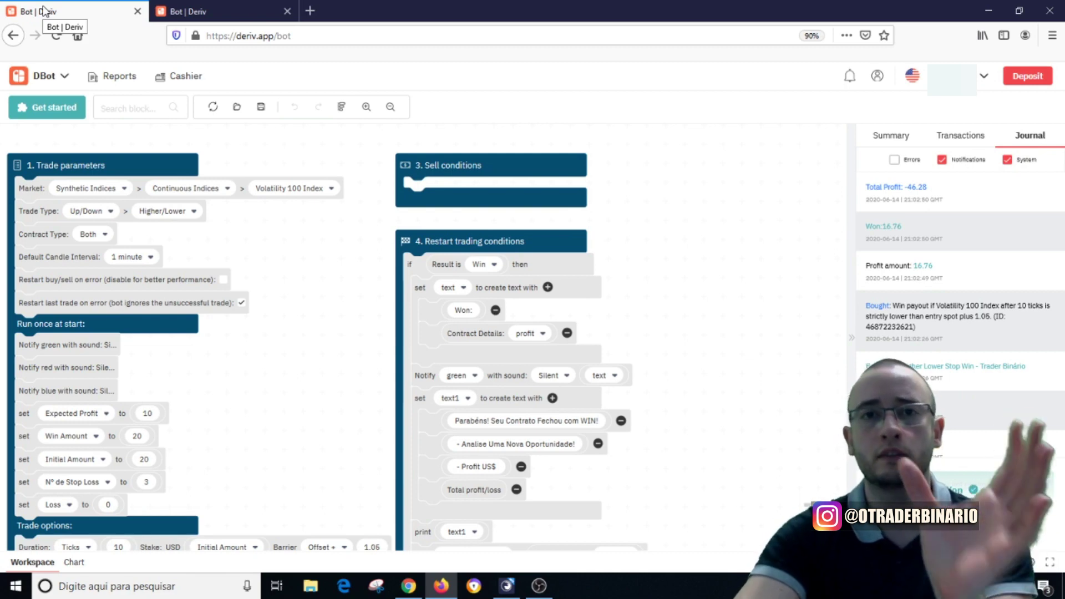
pyautogui.click(195, 5)
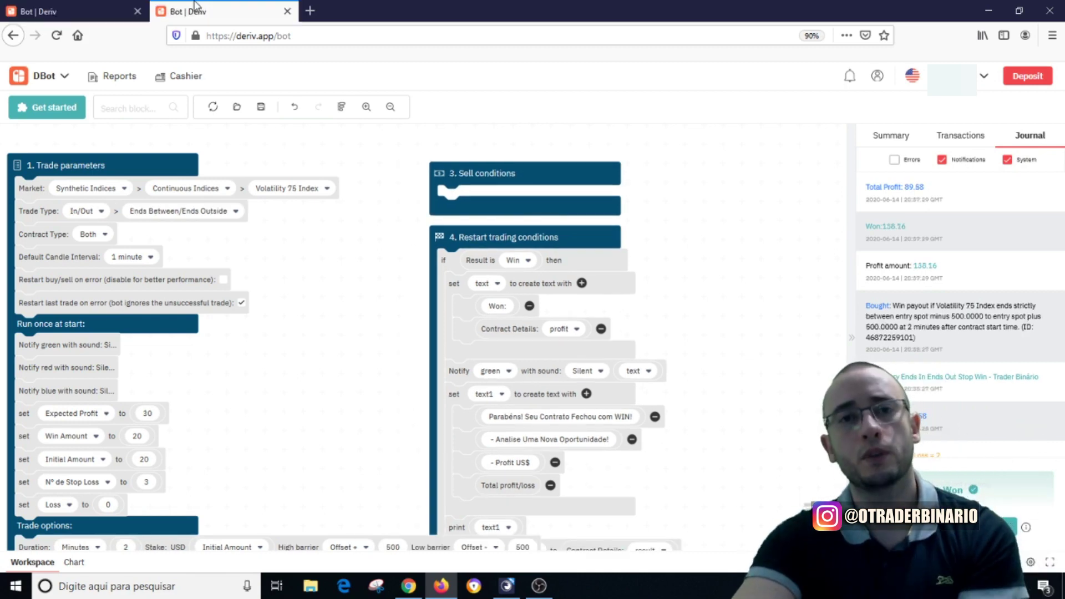
# Step: Switch to the MetaTrader charts and to SmartTrader, and examine the Volatility 100 tick chart and the contract's barrier offset
pyautogui.click(507, 586)
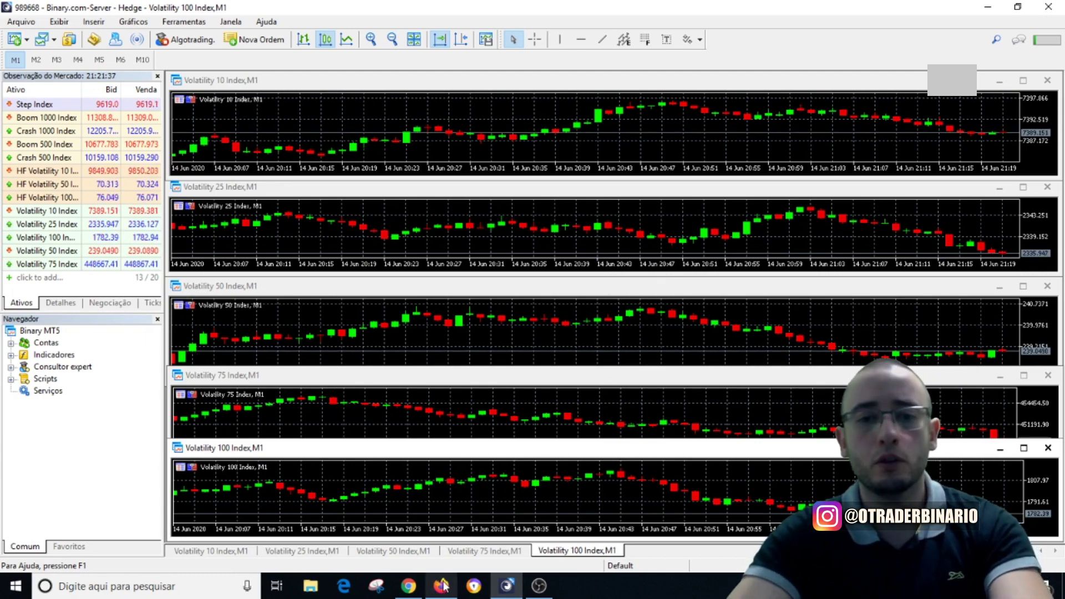
pyautogui.click(409, 586)
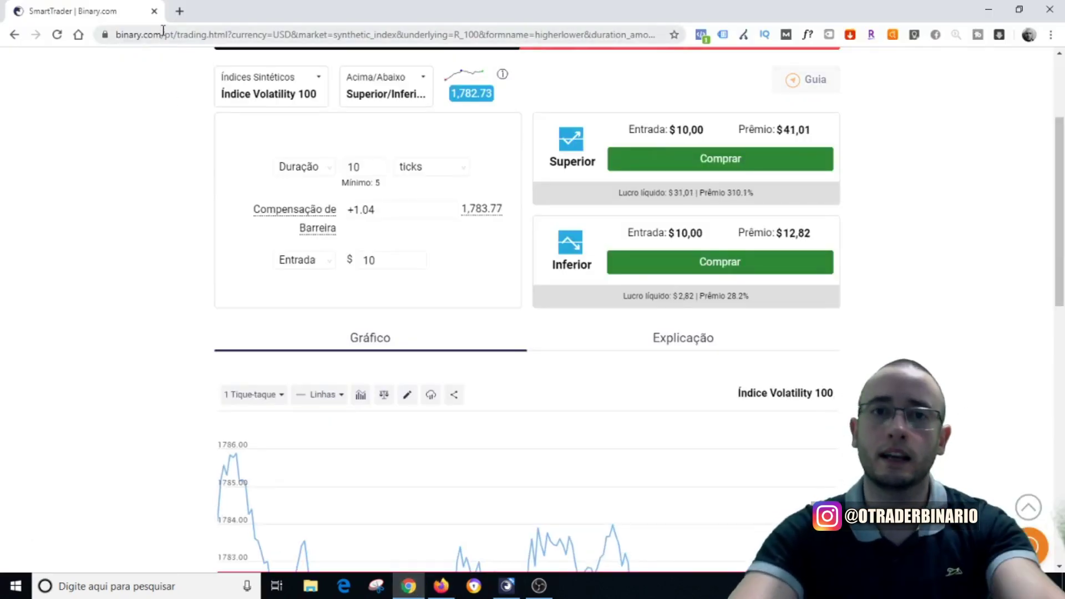
pyautogui.scroll(-6, 138, 167)
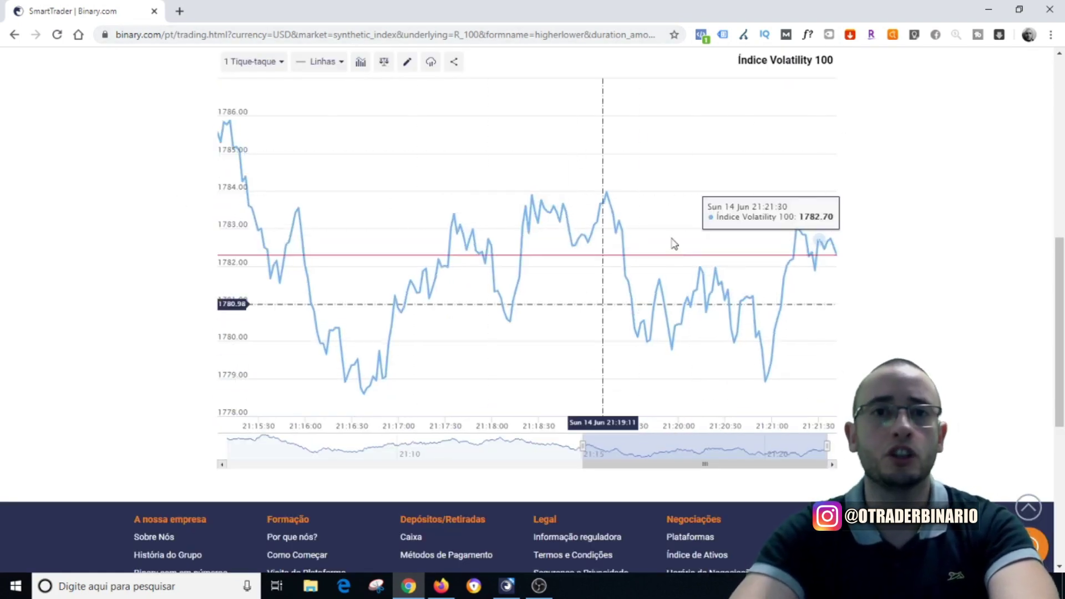
pyautogui.moveTo(1062, 430); pyautogui.dragTo(1064, 285)
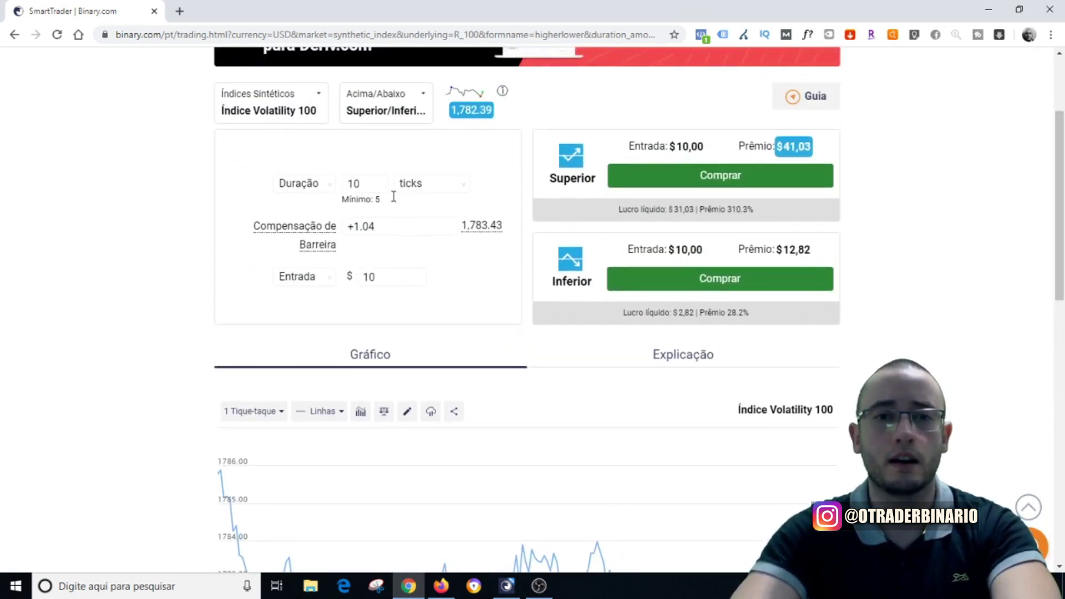
pyautogui.moveTo(389, 229); pyautogui.dragTo(333, 236)
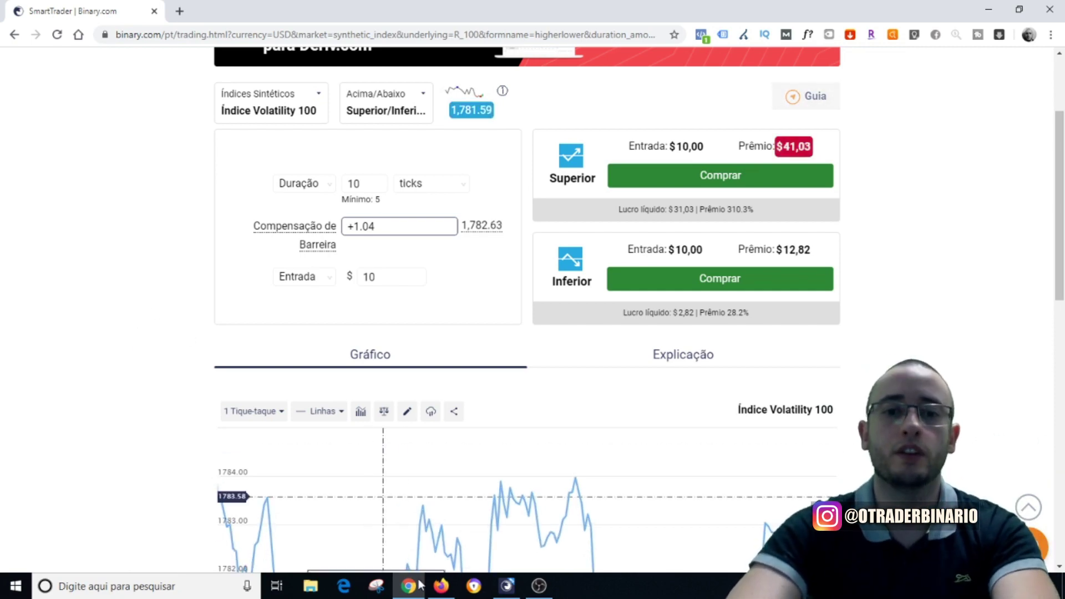
# Step: Return to DBot and review the Ends Between/Ends Outside bot's trade parameters, starting amounts and trade options
pyautogui.click(441, 588)
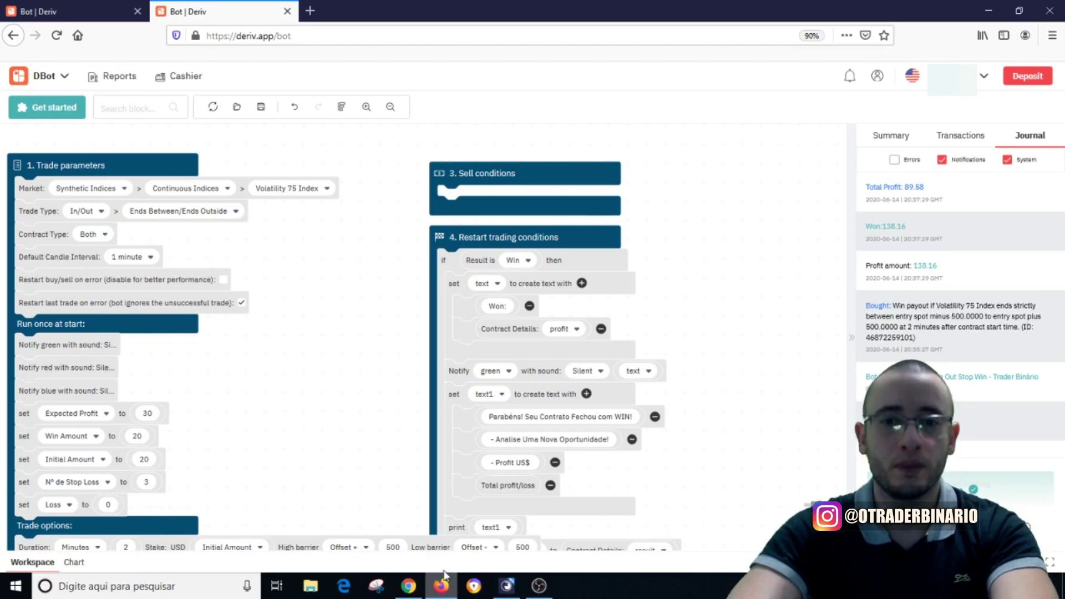
pyautogui.scroll(-2, 267, 403)
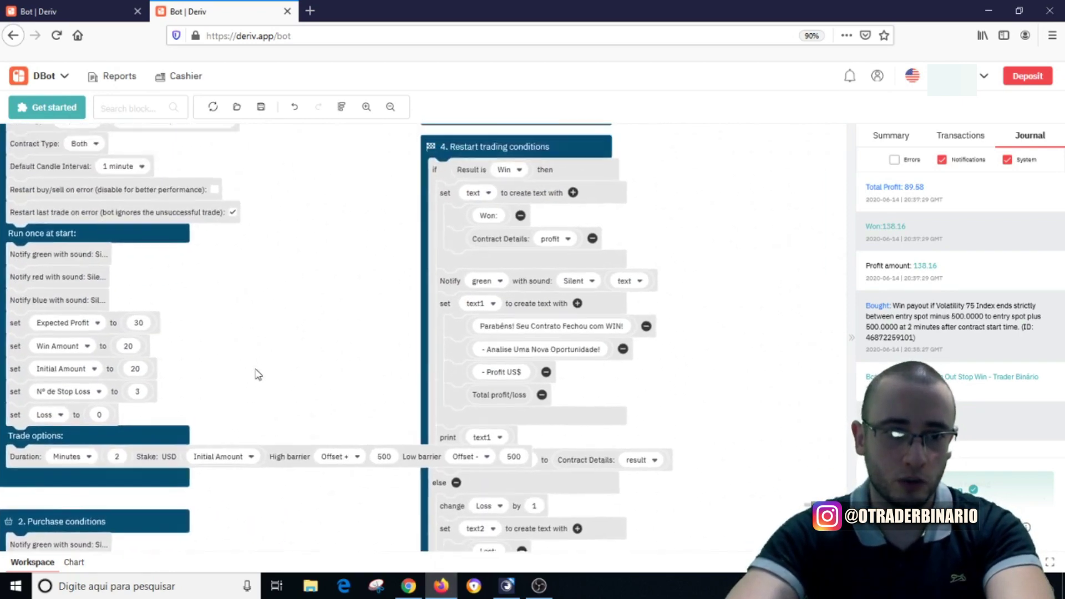
pyautogui.scroll(3, 257, 373)
pyautogui.scroll(-1, 328, 385)
pyautogui.scroll(-1, 293, 382)
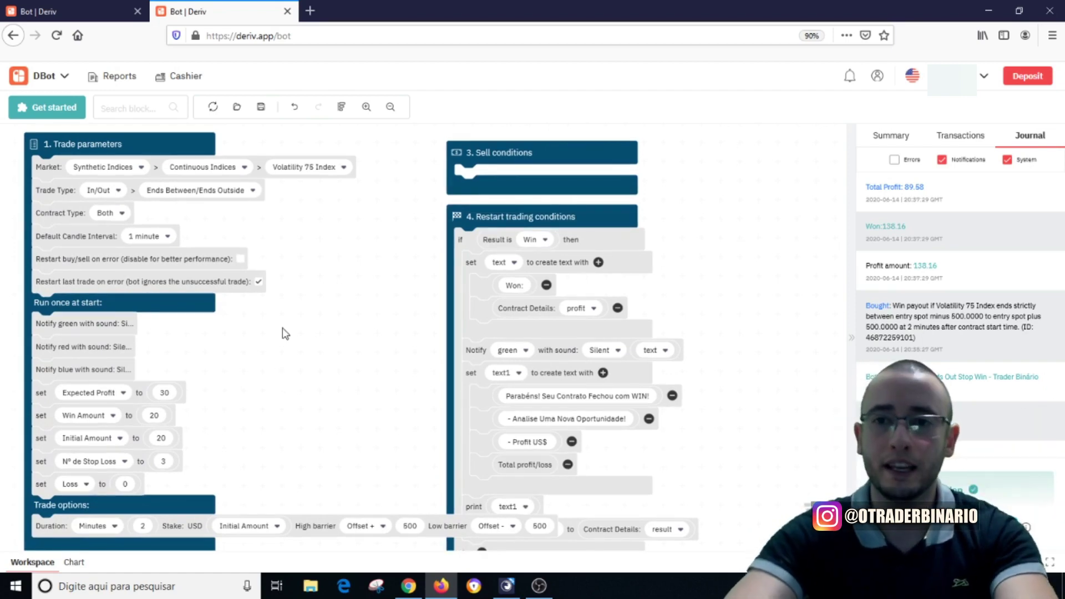
# Step: Examine the Ends Between/Ends Outside bot's list of transactions and its run summary
pyautogui.click(953, 142)
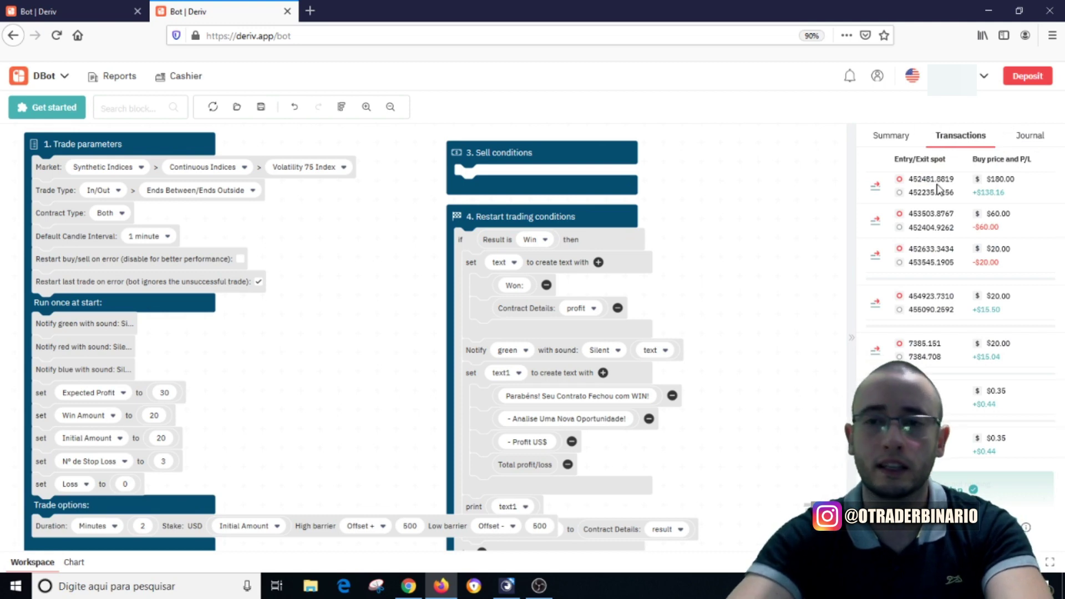
pyautogui.click(894, 137)
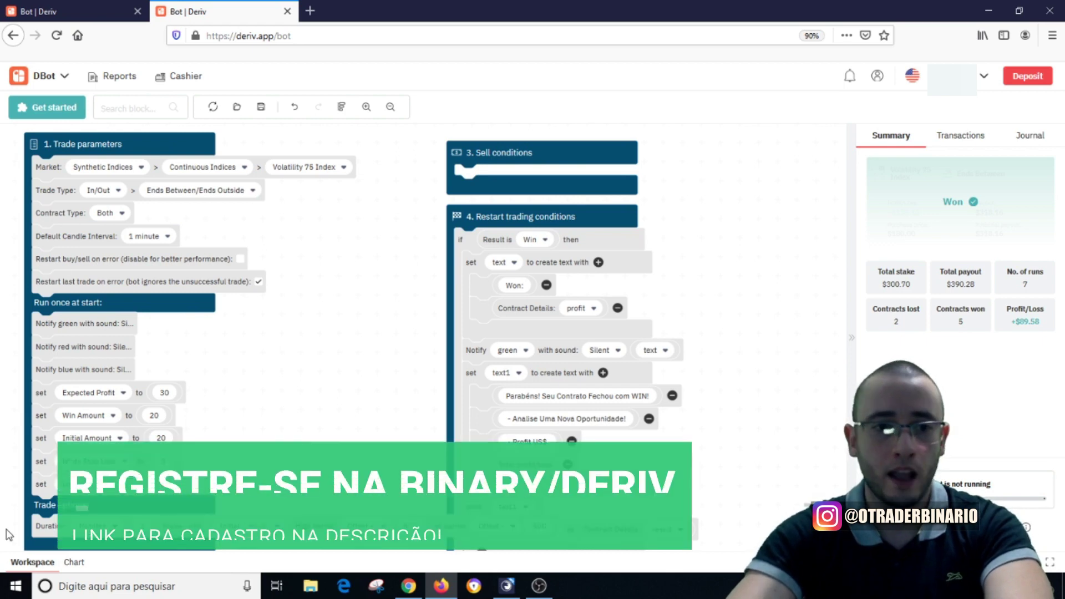
pyautogui.click(73, 564)
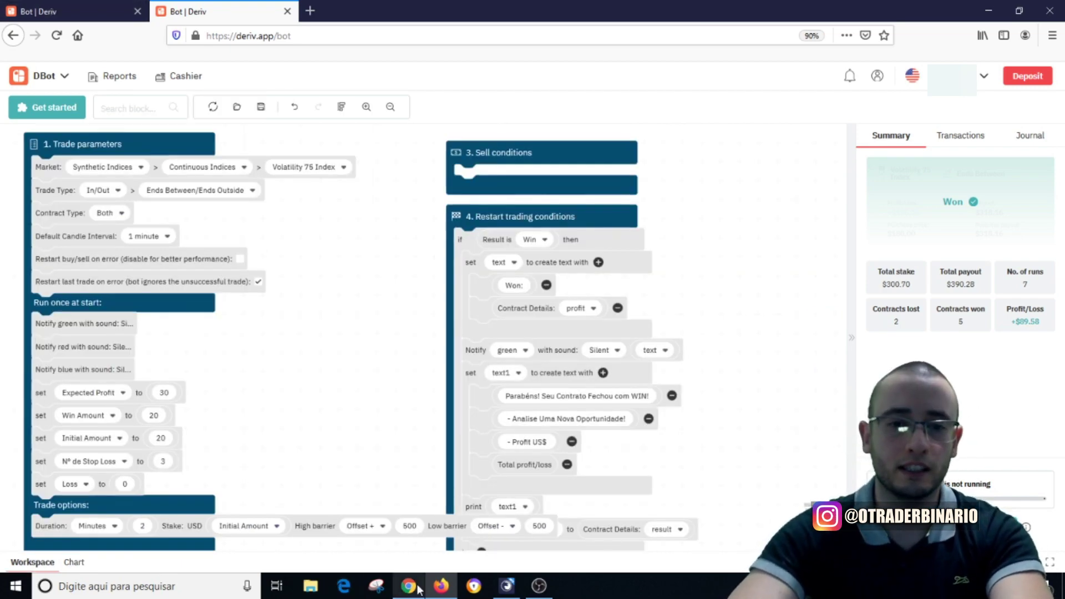
# Step: Switch back to SmartTrader and view the Higher/Lower contract form for Volatility 100
pyautogui.click(503, 591)
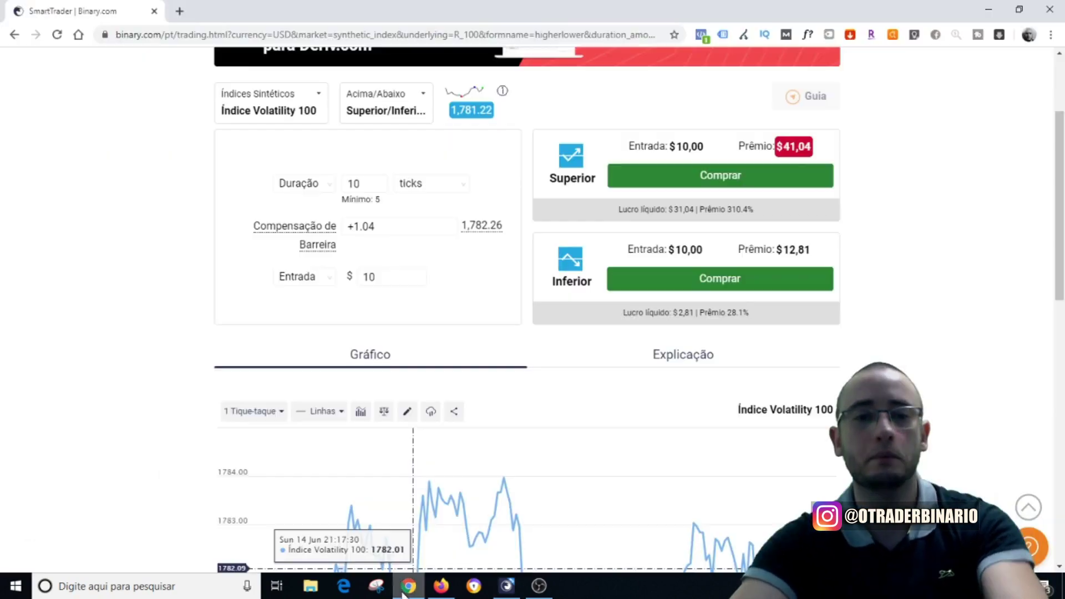
pyautogui.click(409, 586)
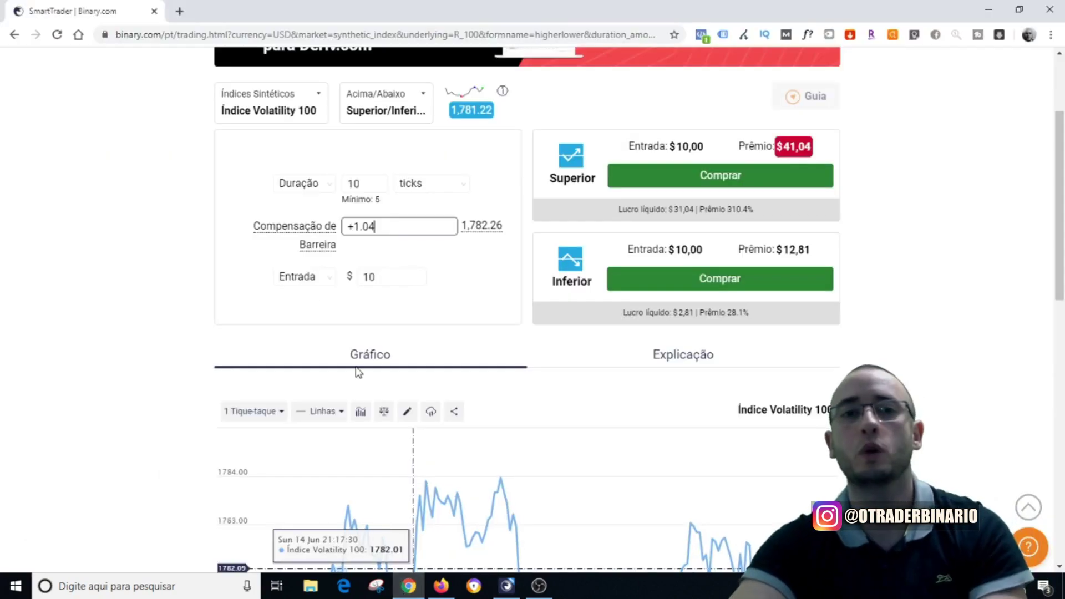
# Step: Switch to DBot and check the Higher/Lower bot's run summary, including its profit or loss
pyautogui.click(441, 585)
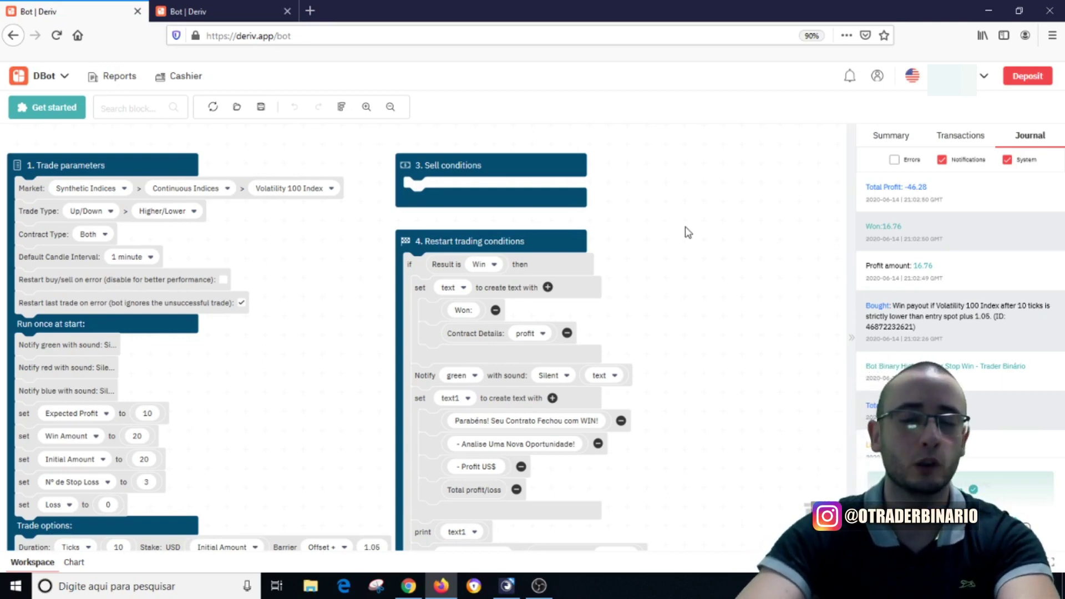
pyautogui.click(947, 138)
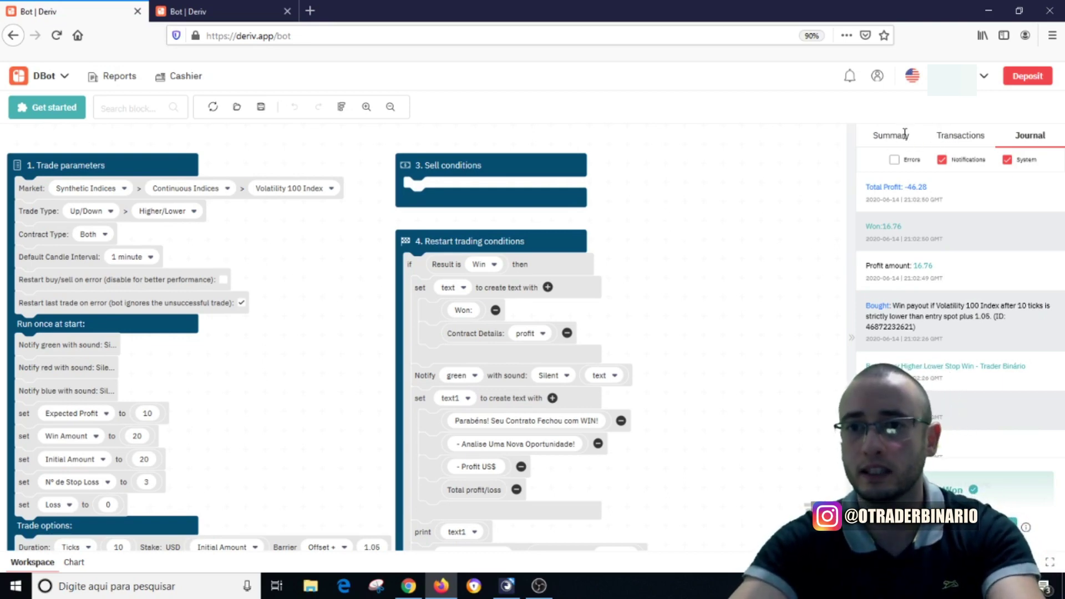
pyautogui.click(904, 136)
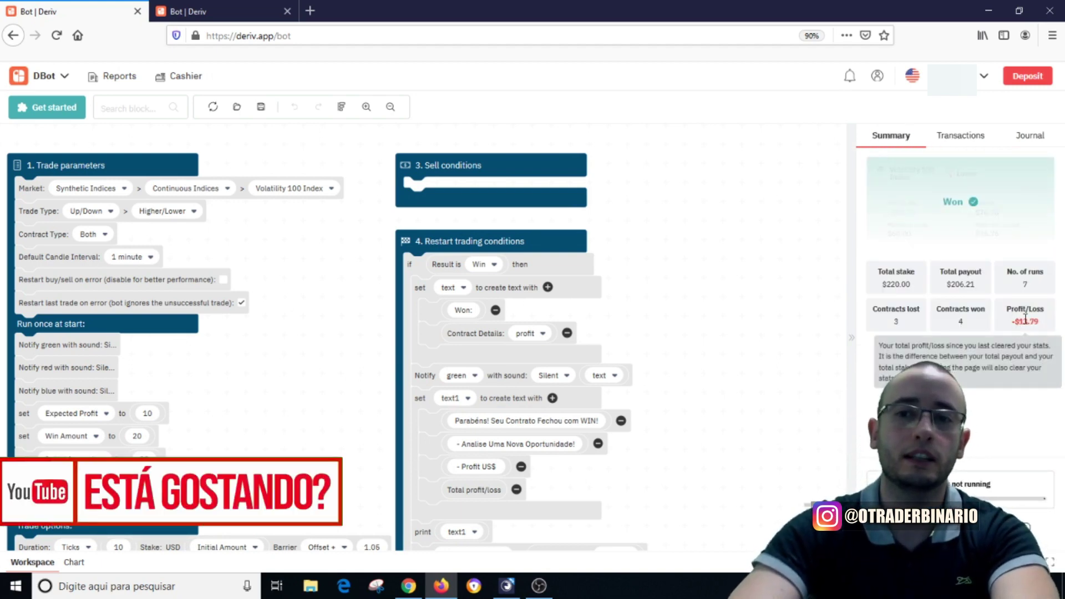
# Step: Go to the Ends Between/Ends Outside bot and check its total profit or loss and its individual transactions
pyautogui.hotkey('ctrl', 'Tab')
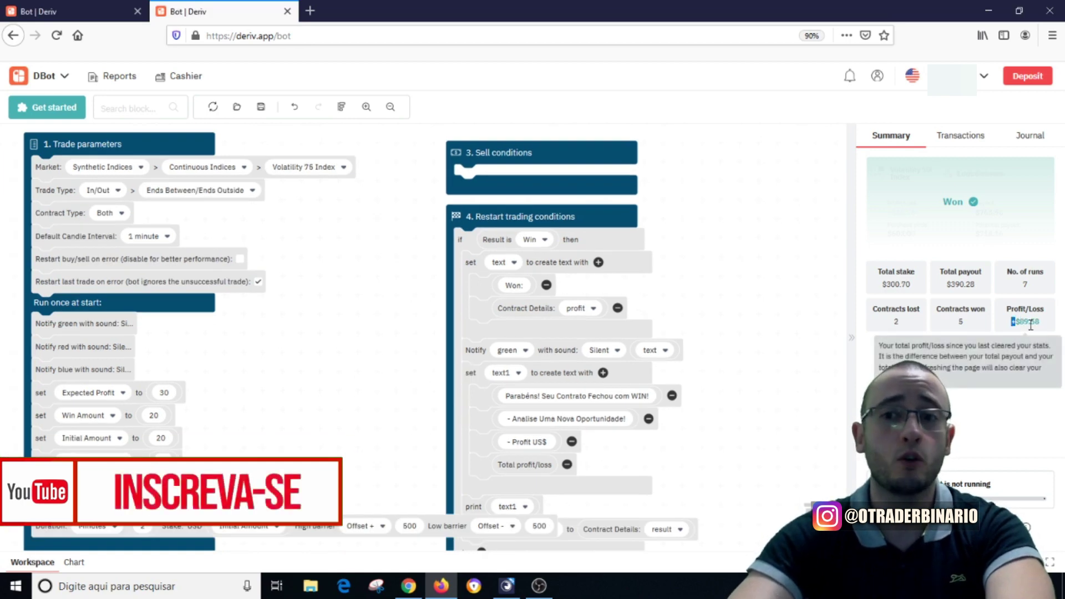
pyautogui.moveTo(1042, 322); pyautogui.dragTo(866, 339)
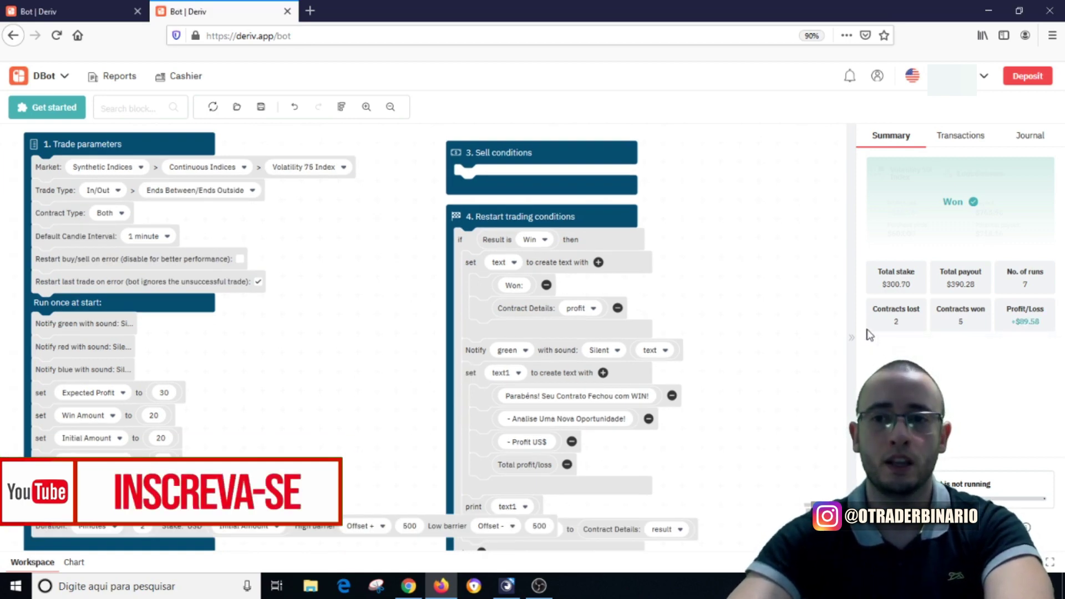
pyautogui.click(969, 323)
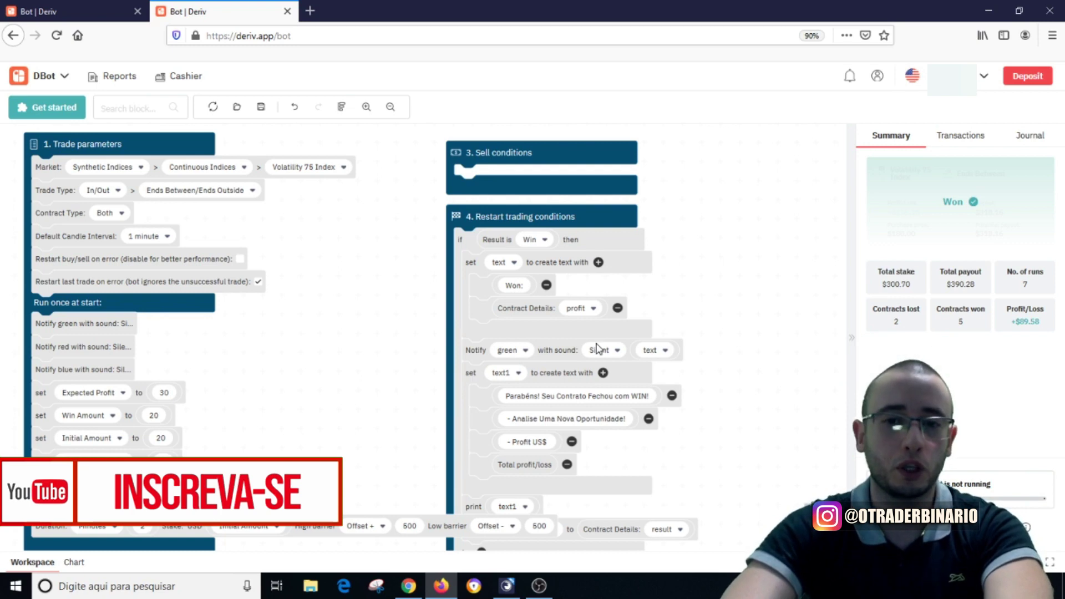
pyautogui.click(963, 137)
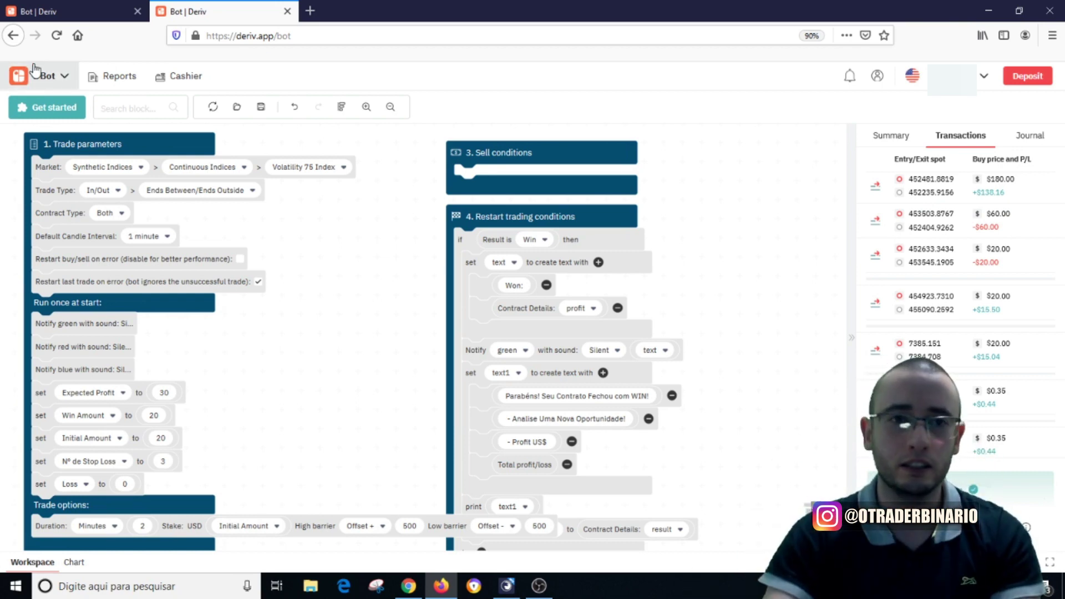
# Step: Revisit the Higher/Lower bot's market setting and examine the Volatility 100 tick chart in SmartTrader
pyautogui.click(62, 2)
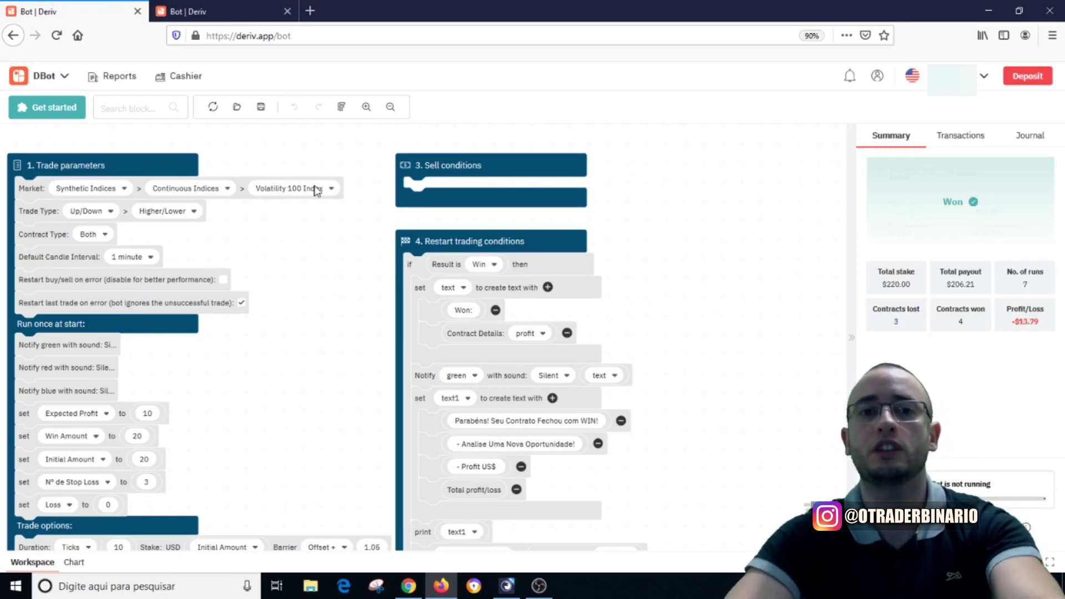
pyautogui.click(400, 583)
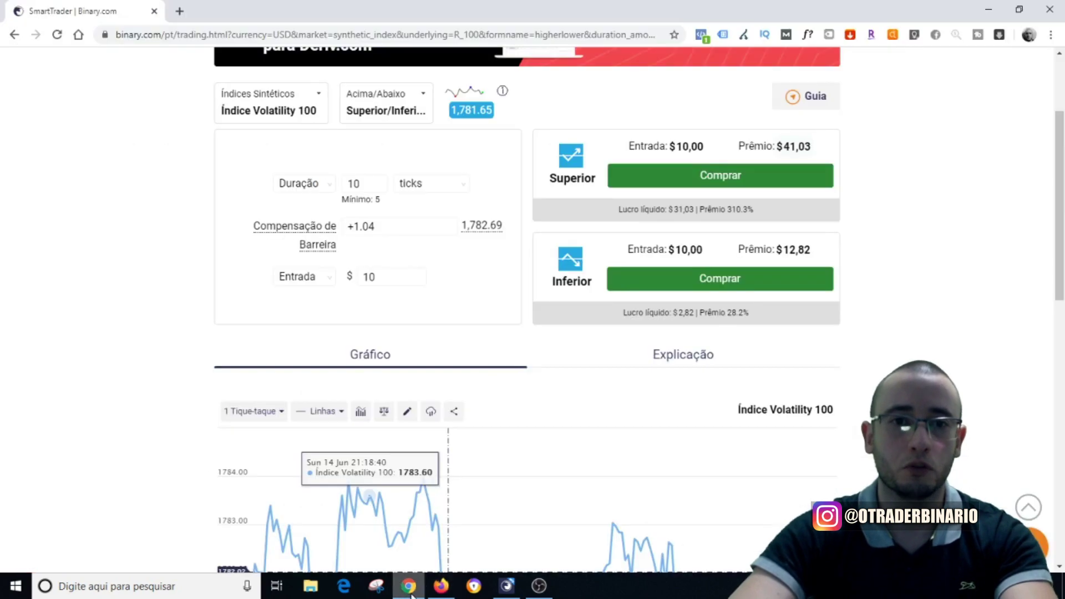
pyautogui.scroll(-5, 51, 274)
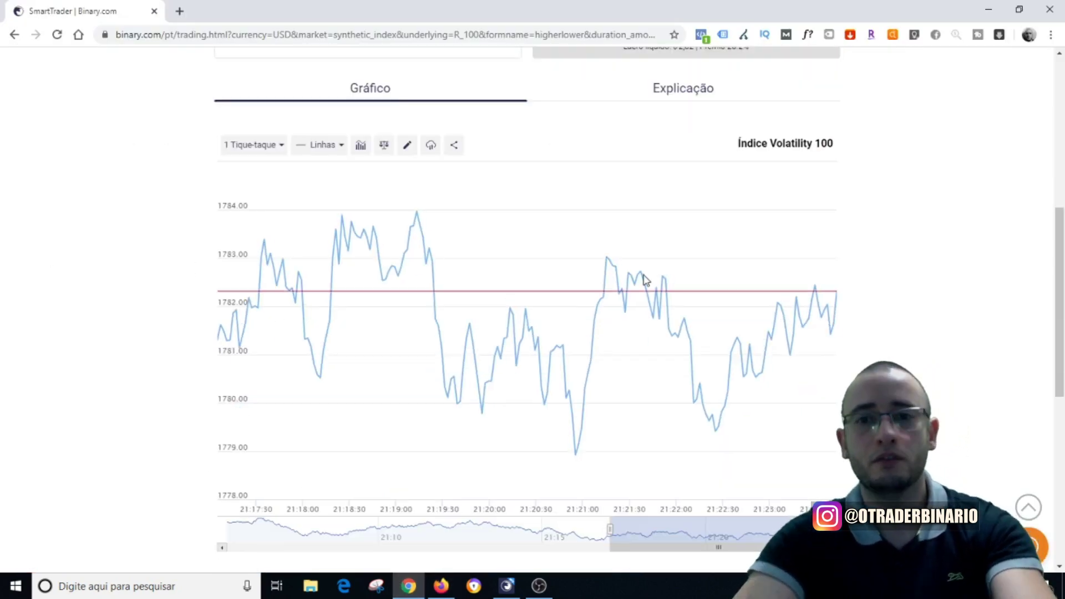
pyautogui.scroll(-1, 664, 286)
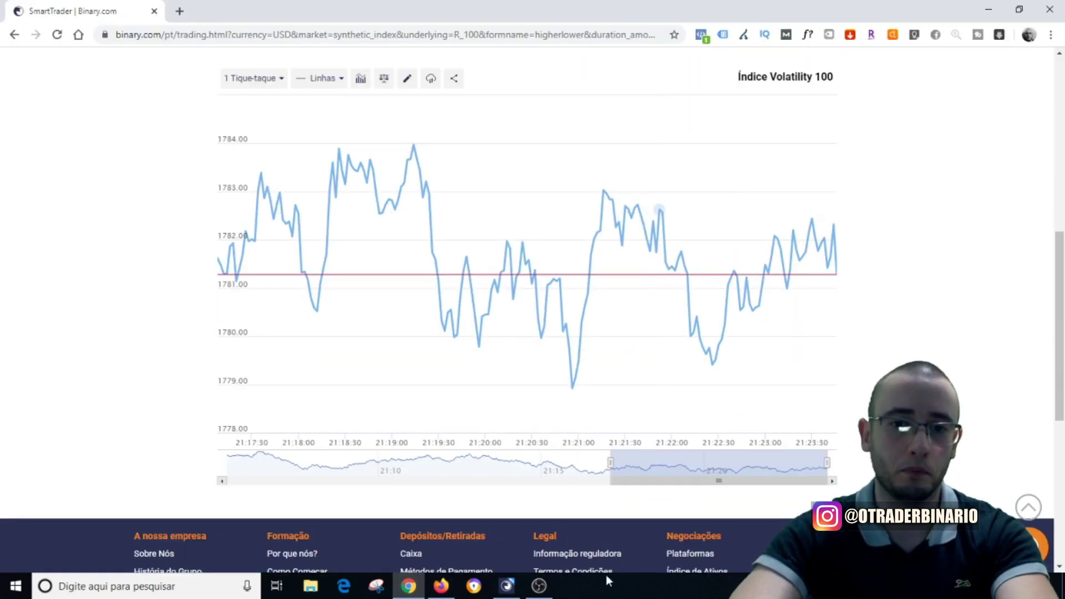
# Step: View the MetaTrader volatility index charts and return to SmartTrader's Volatility 100 contract form to check the payouts
pyautogui.click(507, 586)
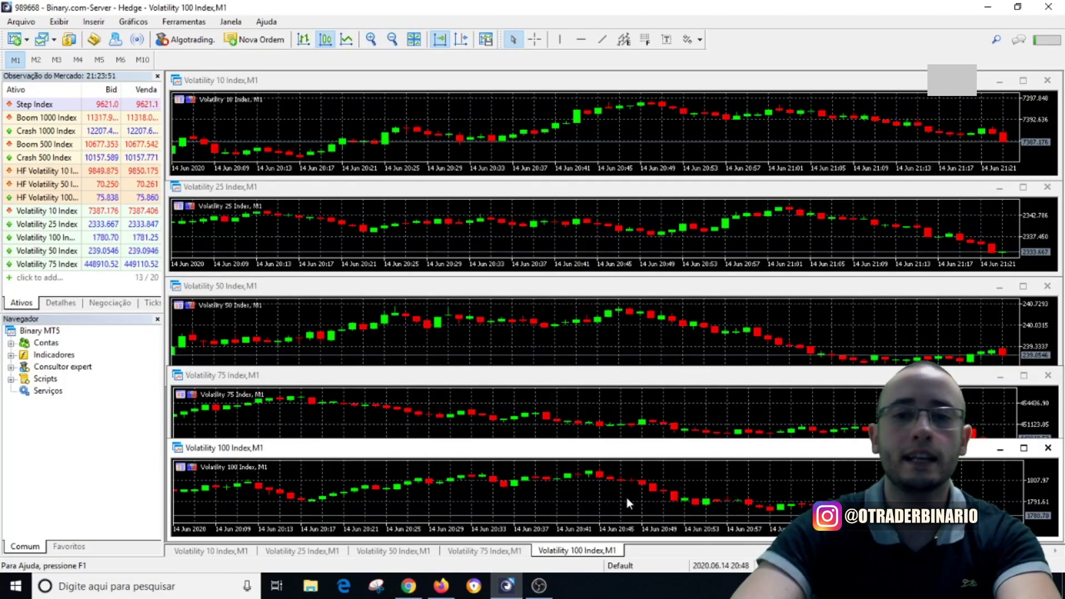
pyautogui.click(408, 586)
pyautogui.scroll(3, 411, 260)
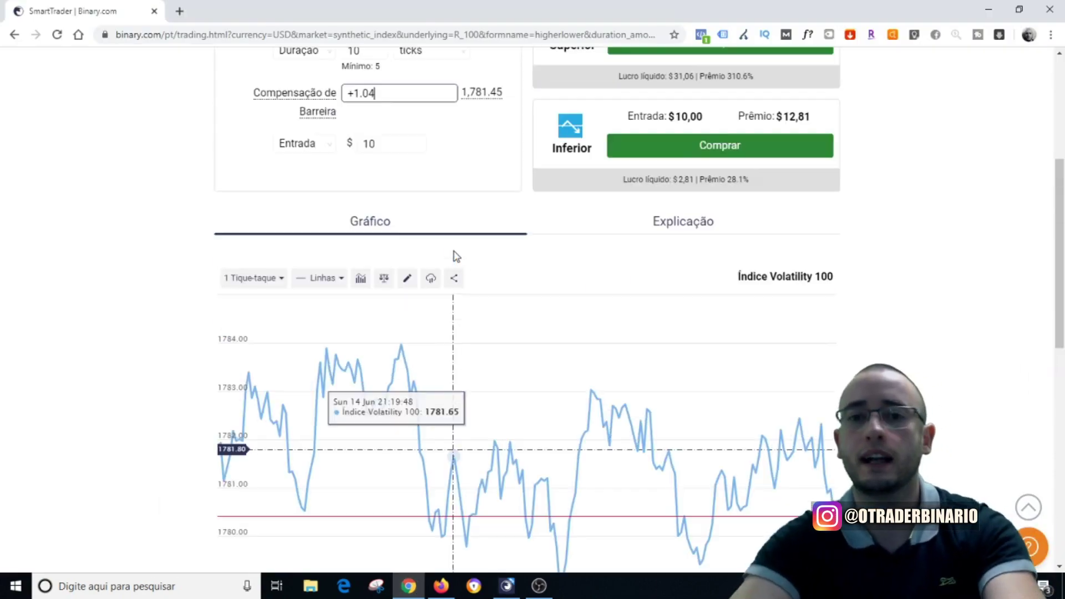
pyautogui.scroll(2, 388, 138)
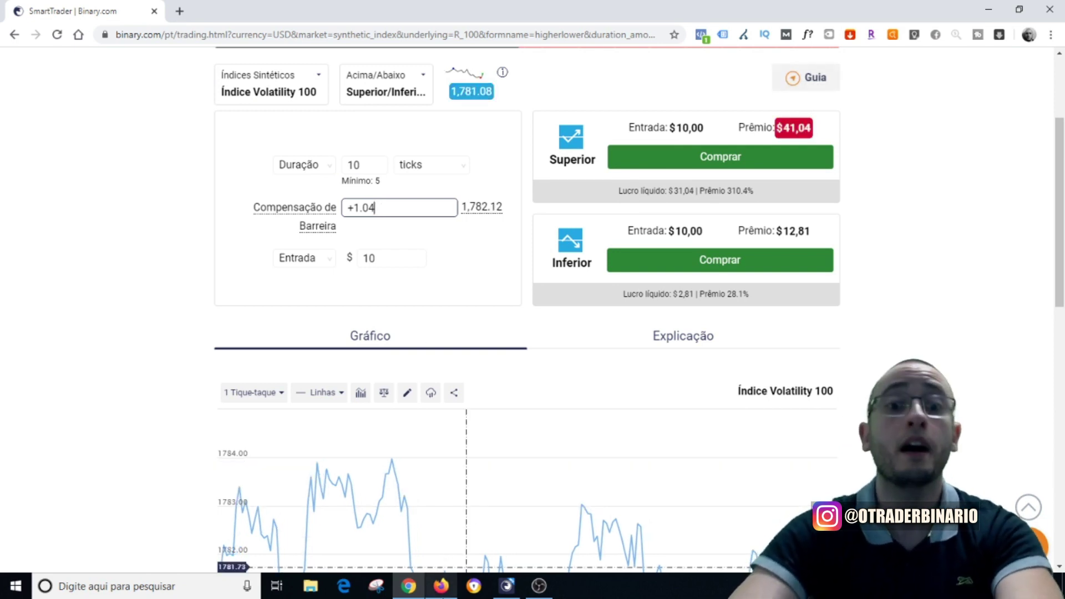
# Step: Switch to DBot and review the Higher/Lower bot's win and initial amounts, stop loss and trade options
pyautogui.click(441, 585)
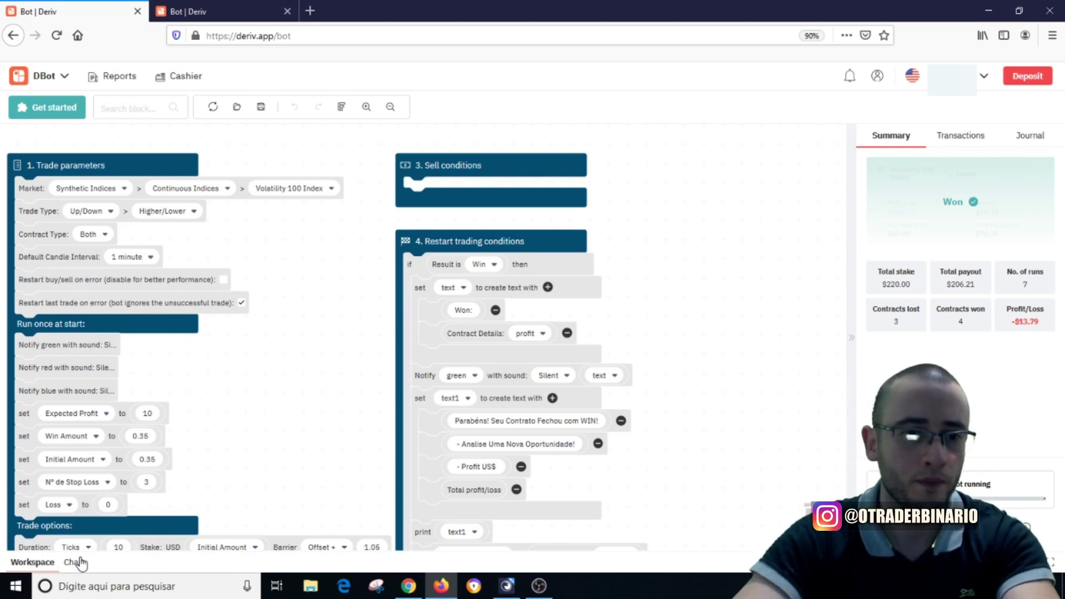
pyautogui.scroll(-4, 345, 317)
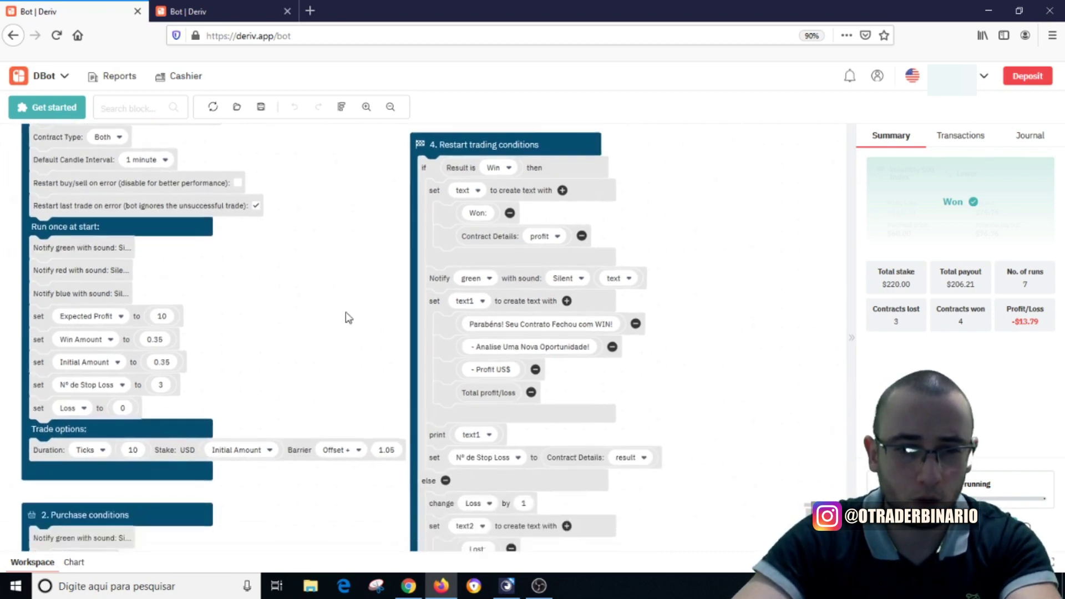
pyautogui.scroll(4, 340, 438)
pyautogui.scroll(-1, 345, 461)
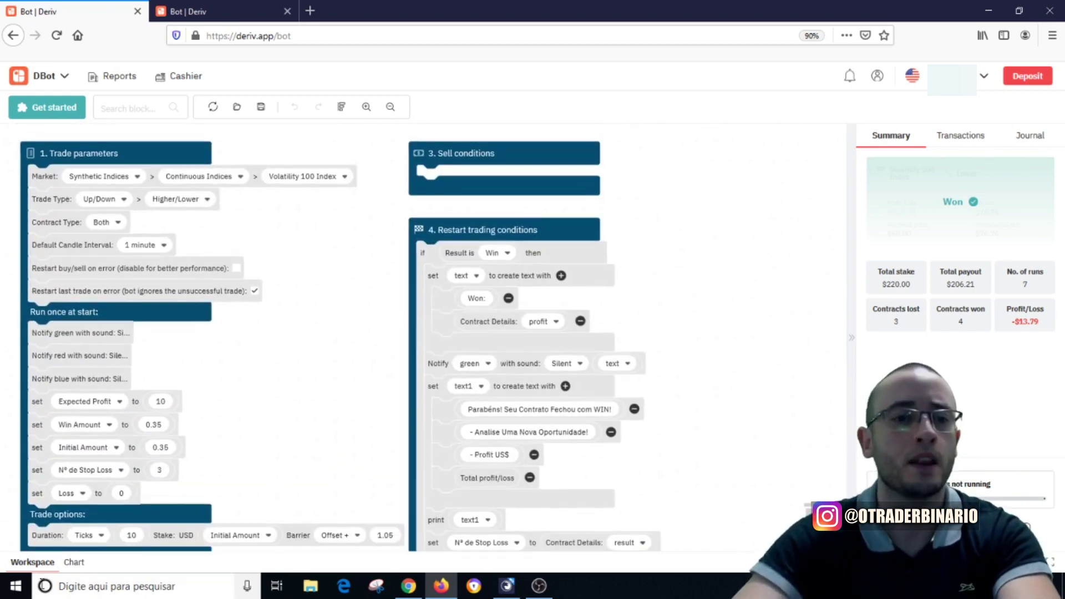
# Step: Follow the Higher/Lower bot on the Volatility 100 chart, dismiss the win message, and check its number of runs and profit/loss
pyautogui.click(76, 563)
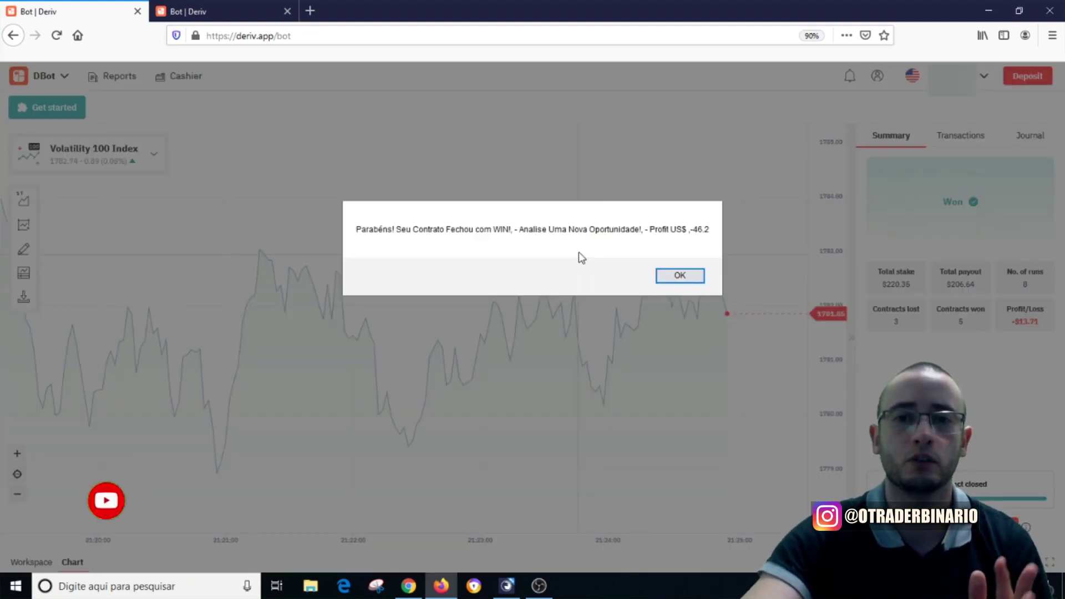
pyautogui.click(681, 276)
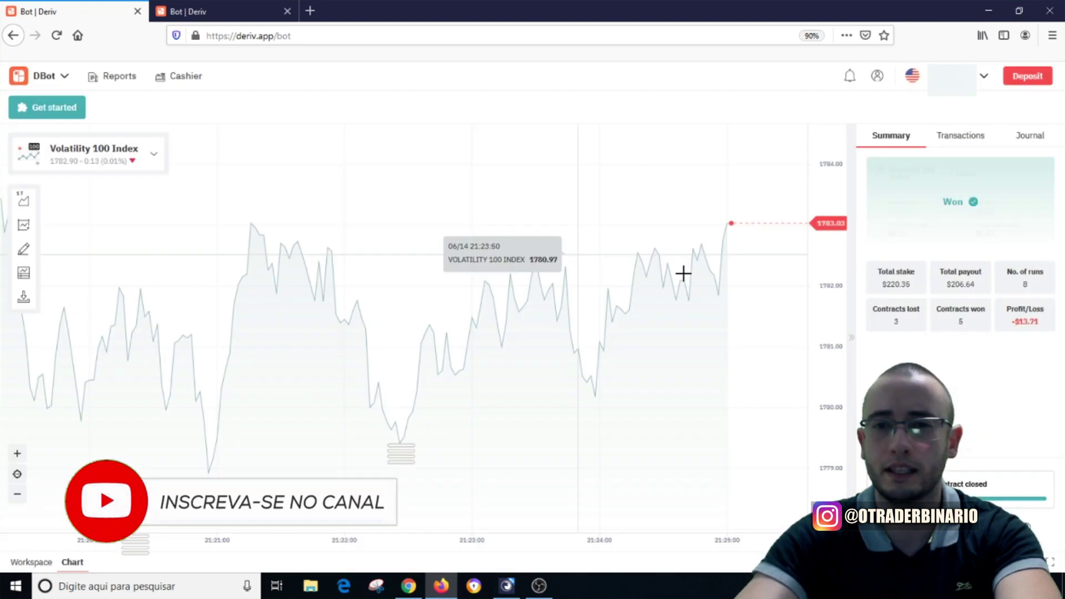
pyautogui.moveTo(954, 309)
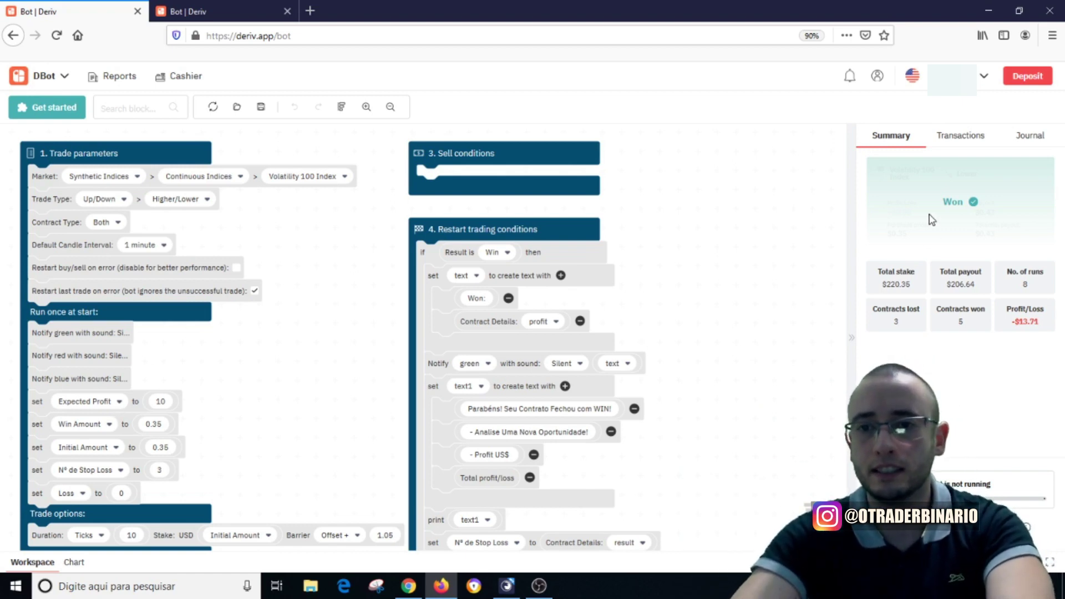
pyautogui.moveTo(1031, 289)
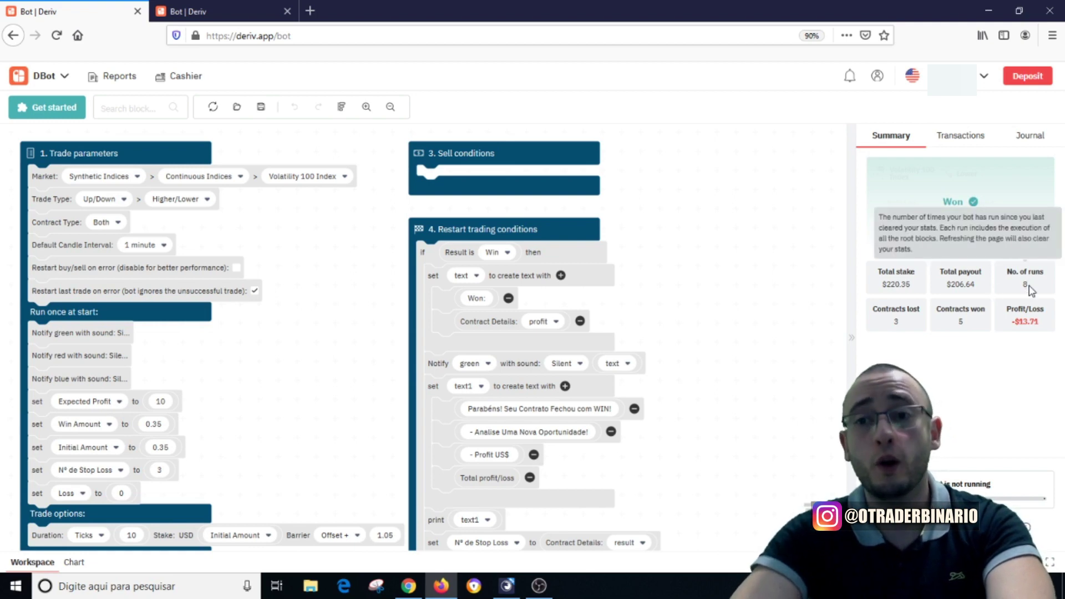
pyautogui.moveTo(1014, 330)
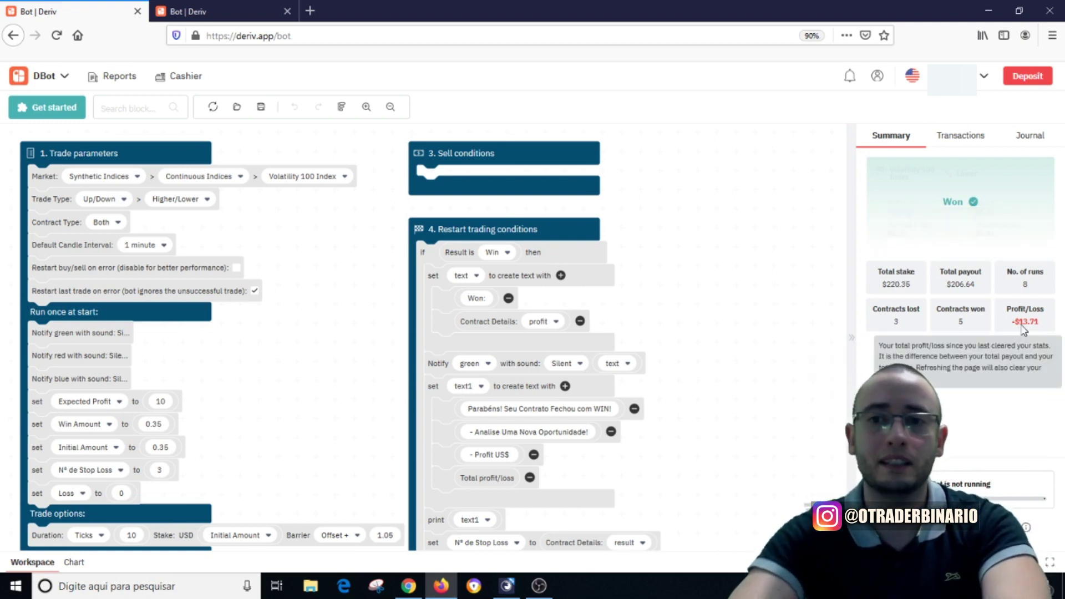
# Step: Switch to the Ends Between/Ends Outside bot, review its summary results, view its Volatility 75 chart, and return to the workspace
pyautogui.click(246, 3)
pyautogui.click(908, 138)
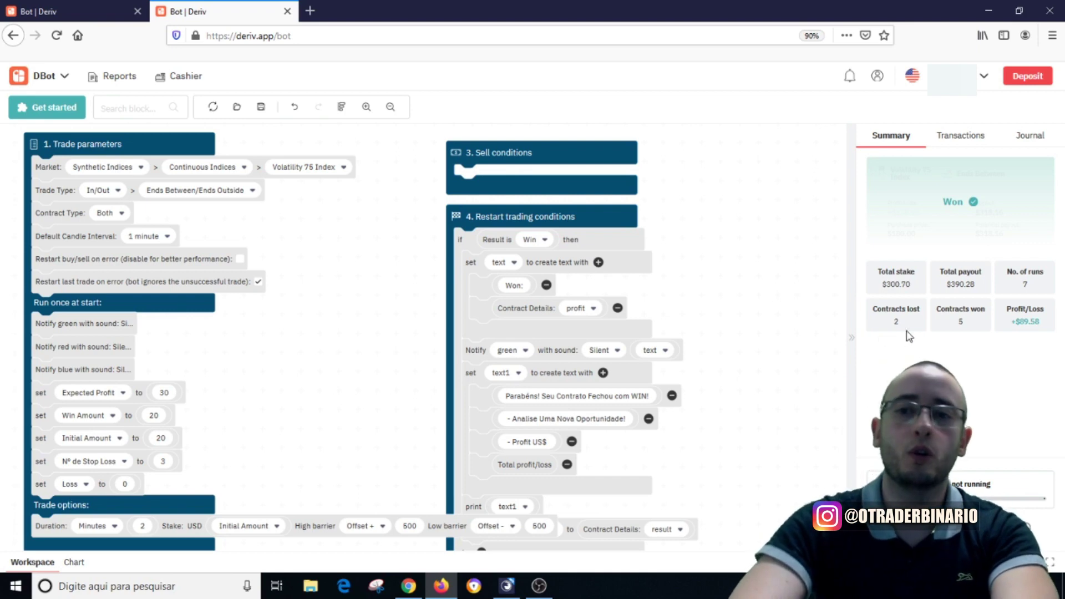
pyautogui.moveTo(1015, 327)
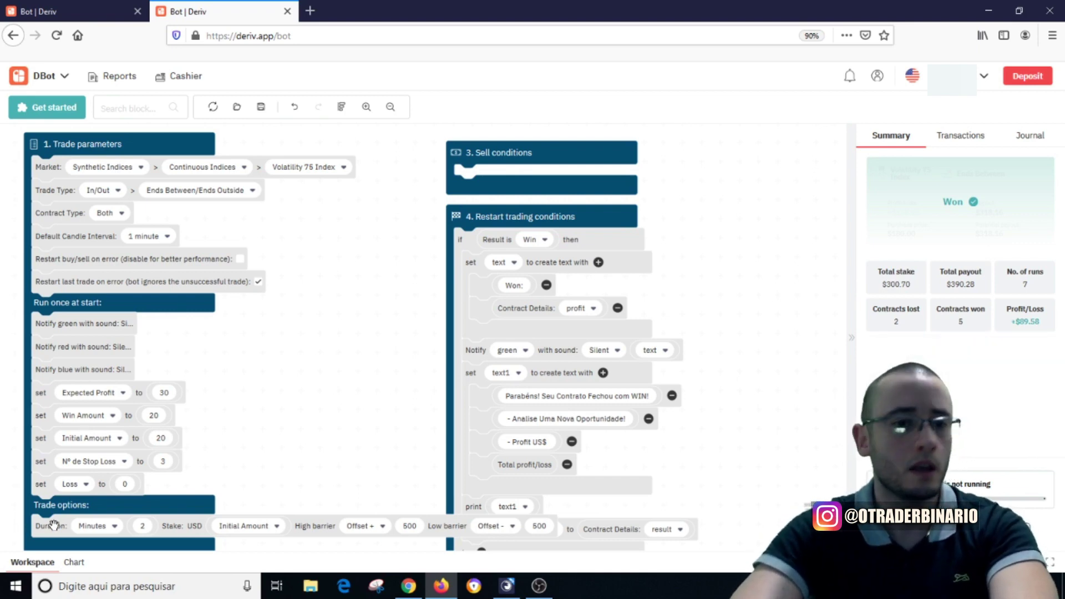
pyautogui.click(69, 562)
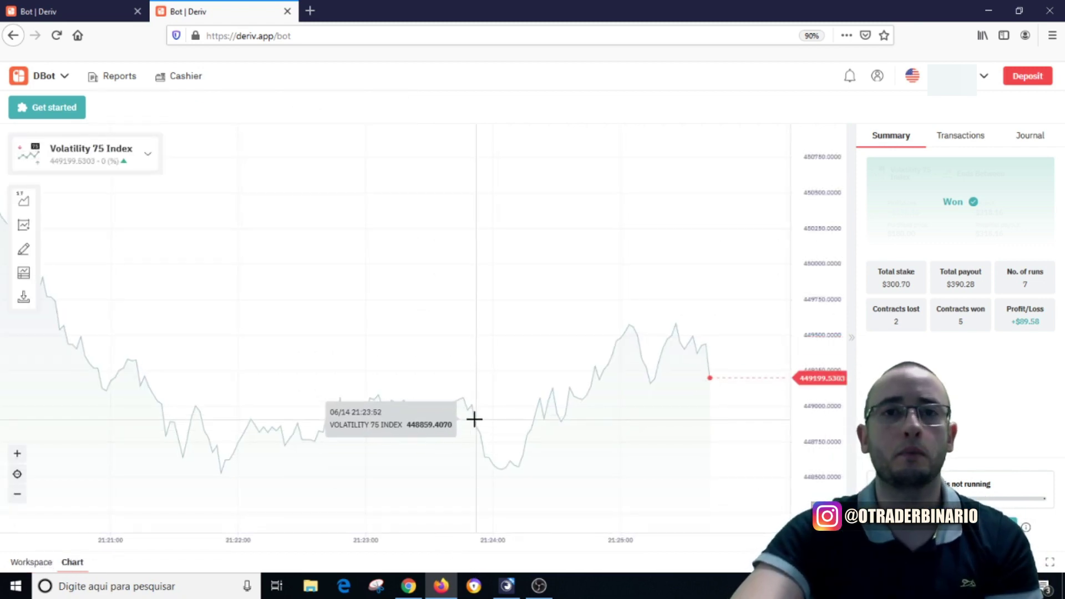
pyautogui.click(33, 563)
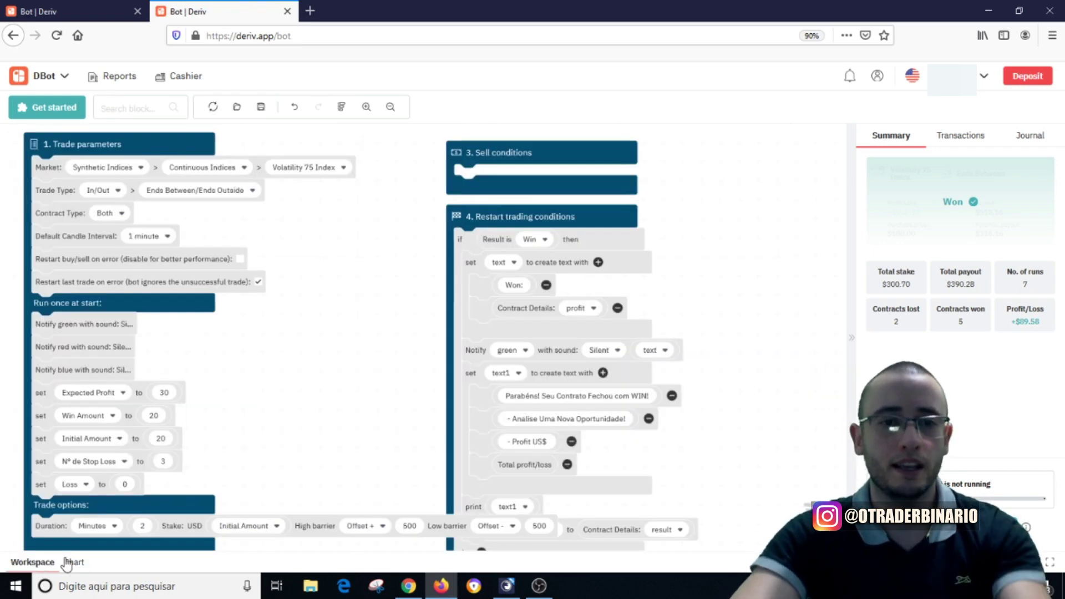
# Step: Return to the Higher/Lower bot's profit/loss figure and open the Windows Calculator
pyautogui.click(78, 6)
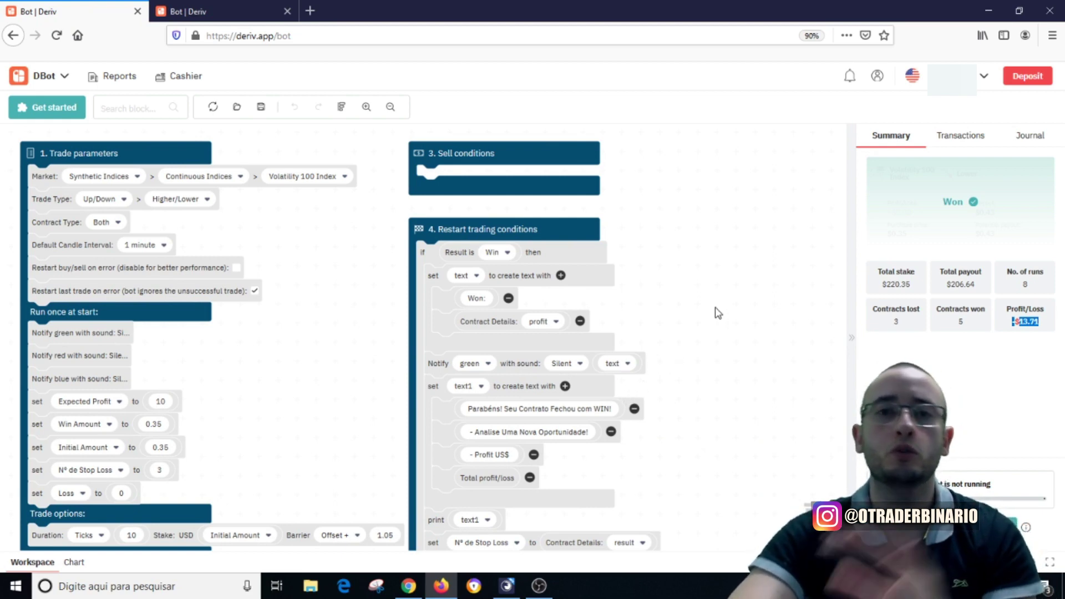
pyautogui.click(133, 587)
pyautogui.write('cal')
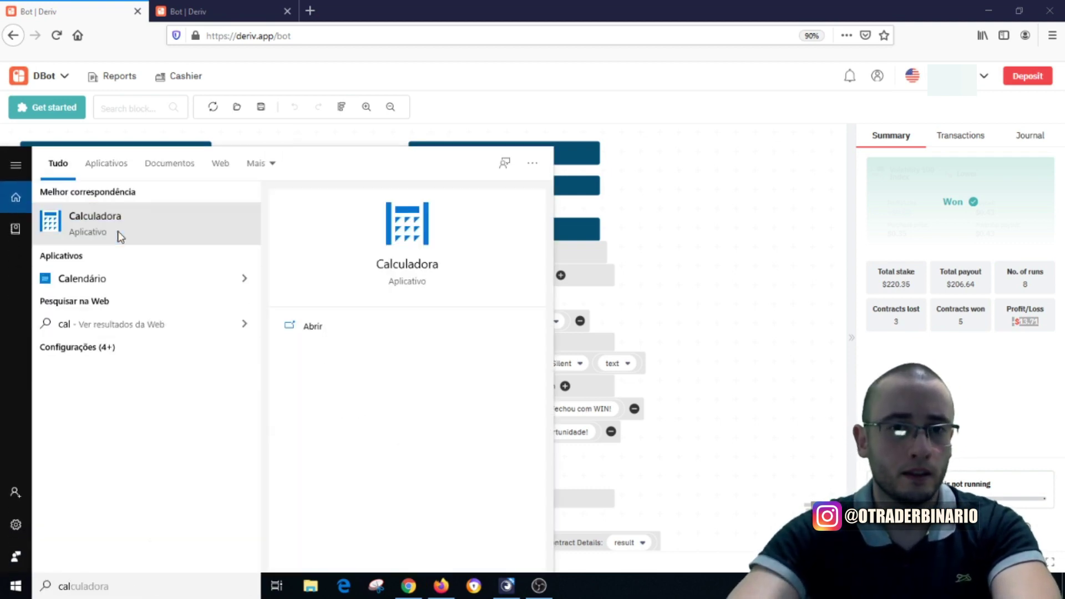
pyautogui.click(121, 236)
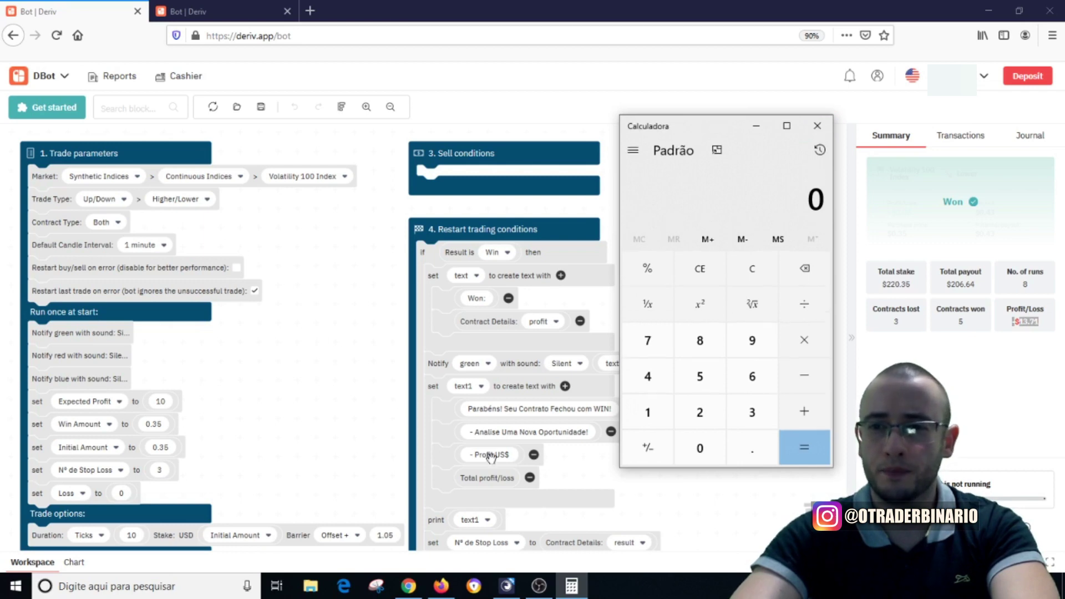
# Step: Calculate the bots' combined net result as 89.58 minus 13.71 in Calculator, checking each bot's profit/loss, and minimize the calculator
pyautogui.click(165, 7)
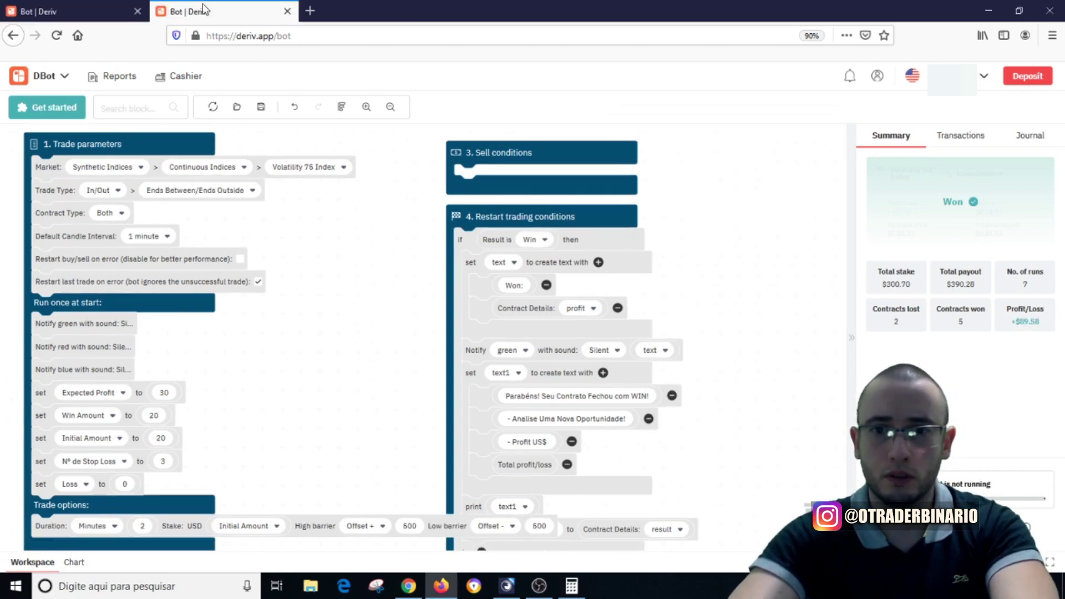
pyautogui.click(572, 587)
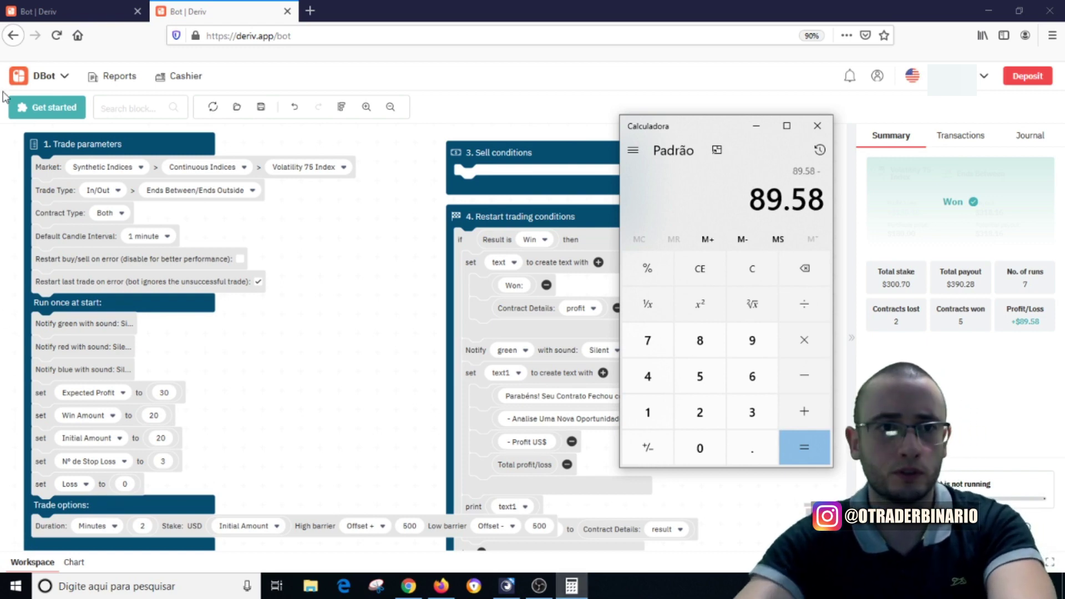
pyautogui.click(571, 587)
pyautogui.hotkey('ctrl', 'Tab')
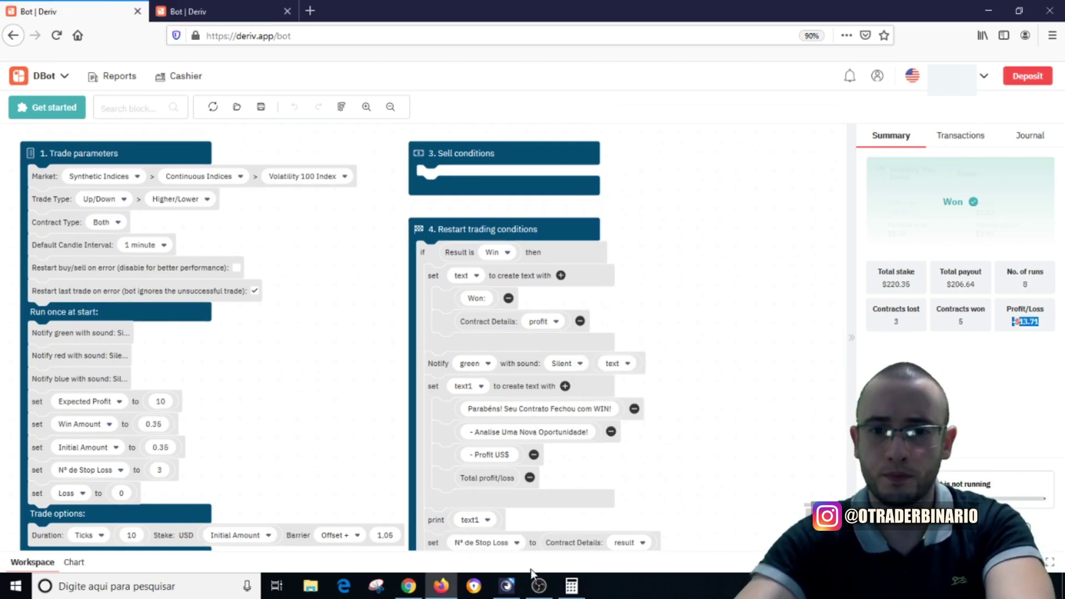
pyautogui.click(580, 588)
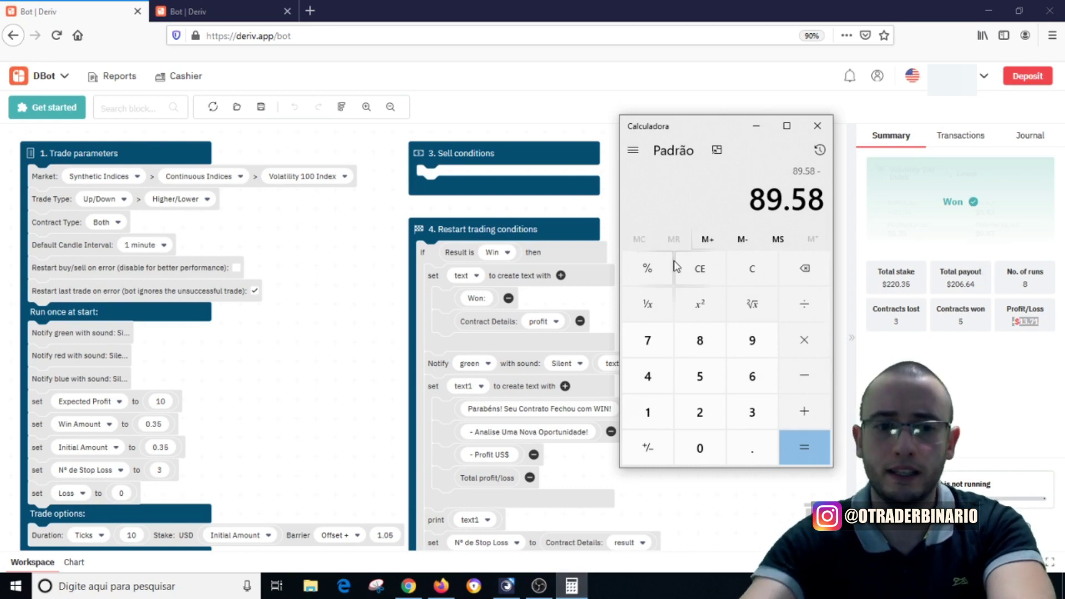
pyautogui.write('13')
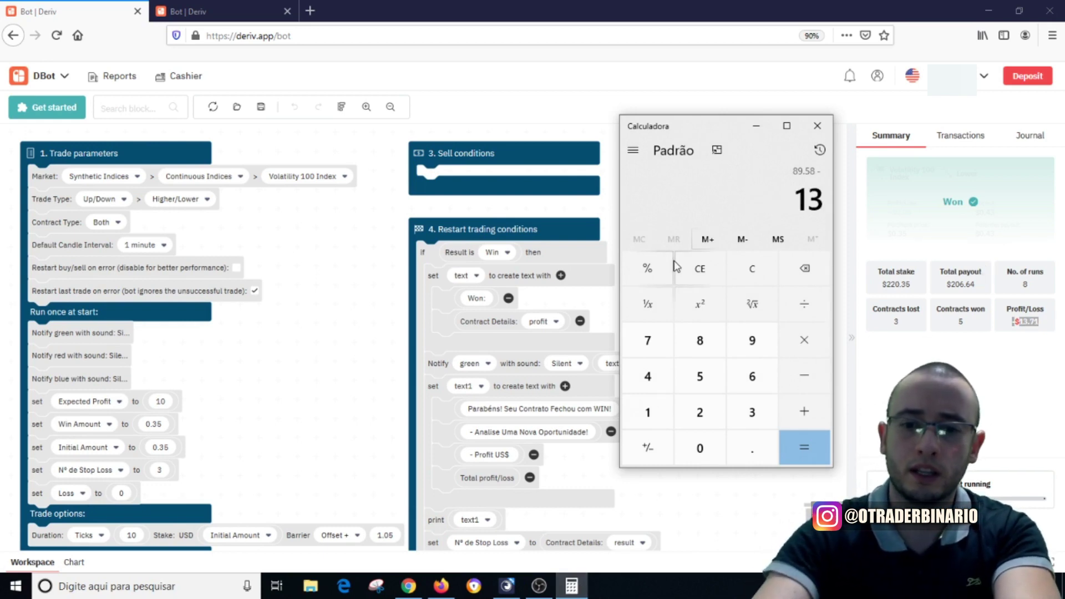
pyautogui.write('.71')
pyautogui.press('Return')
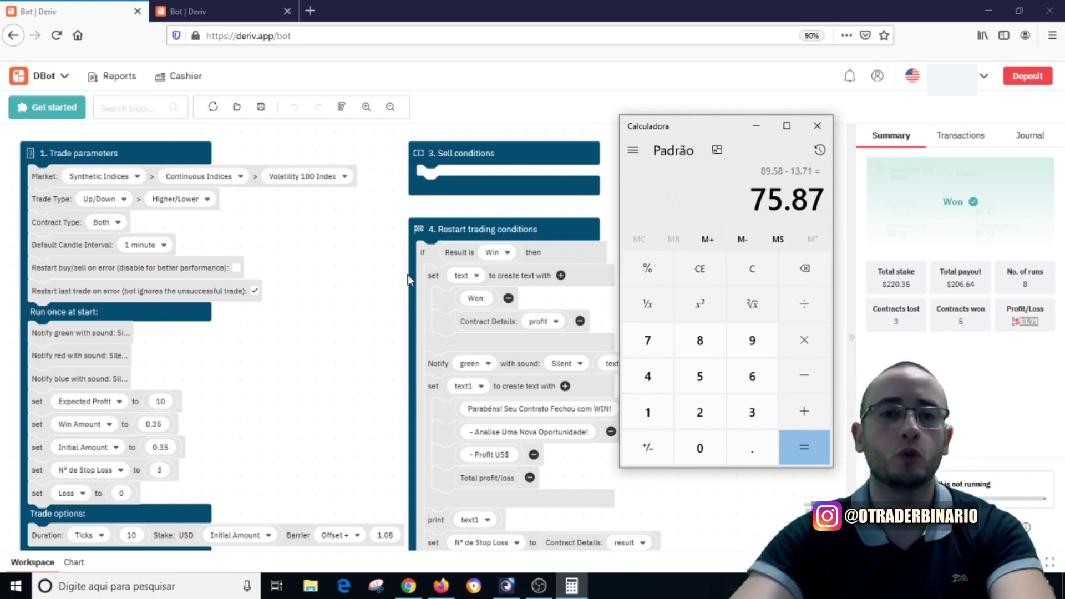
pyautogui.click(753, 133)
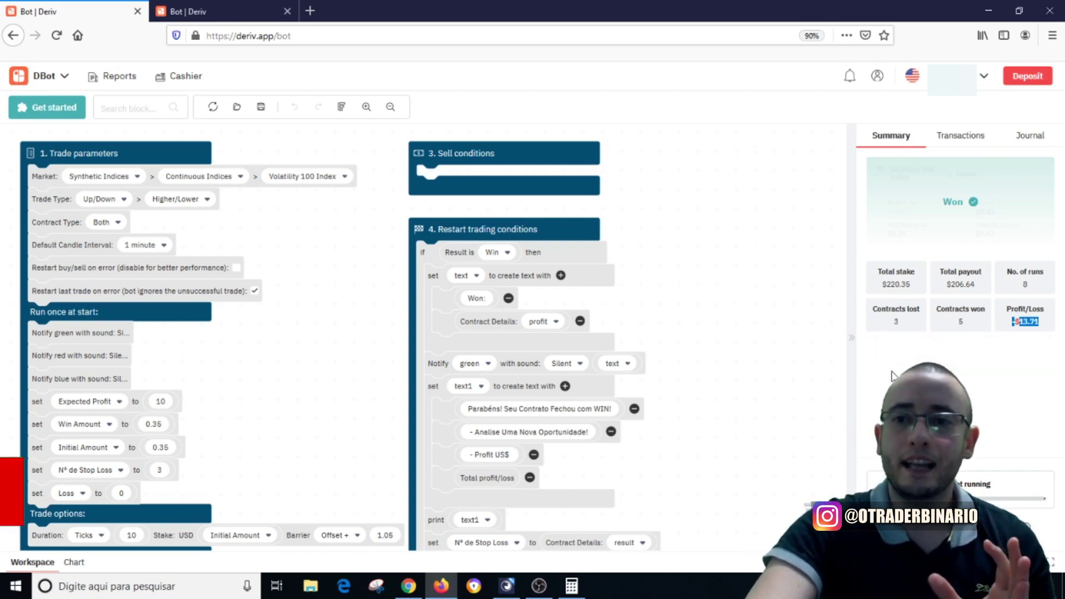
# Step: Check the barrier offset and payouts of the Volatility 100 contract in SmartTrader, and go back to the Higher/Lower bot in DBot
pyautogui.click(415, 590)
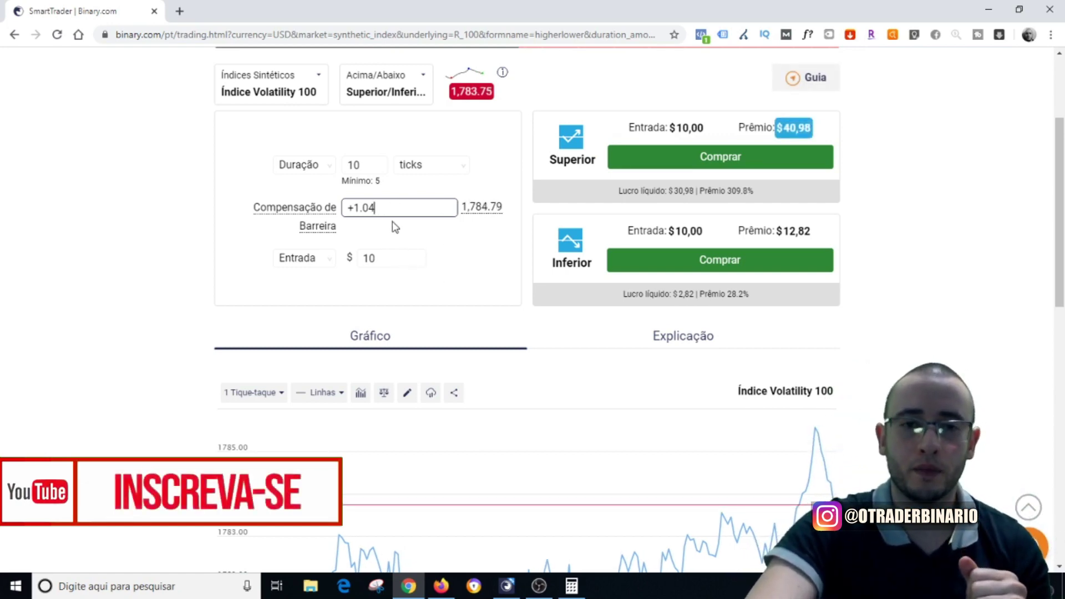
pyautogui.click(441, 586)
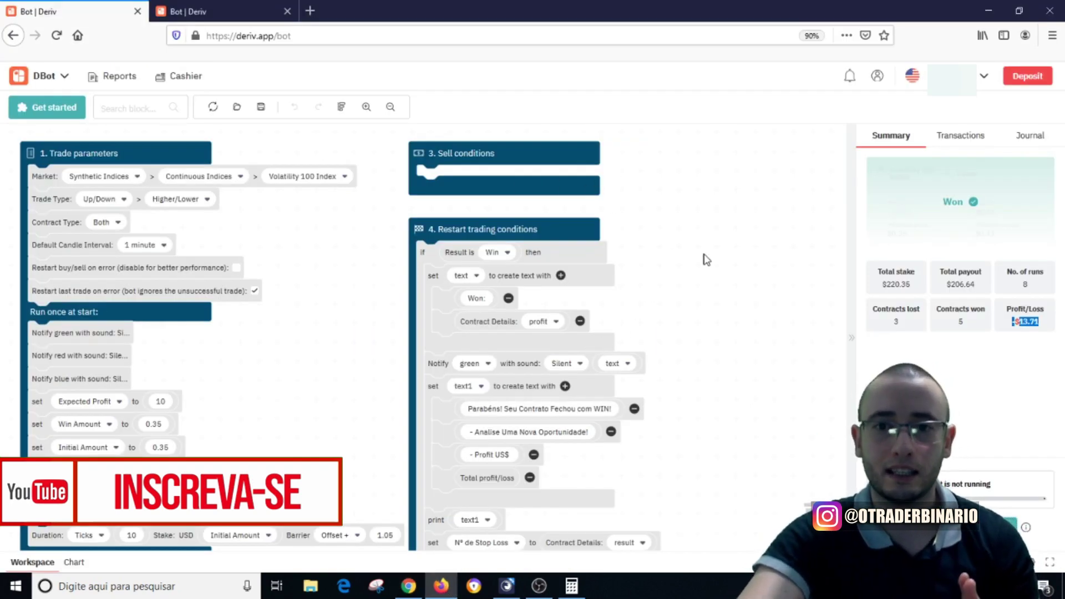
pyautogui.click(939, 349)
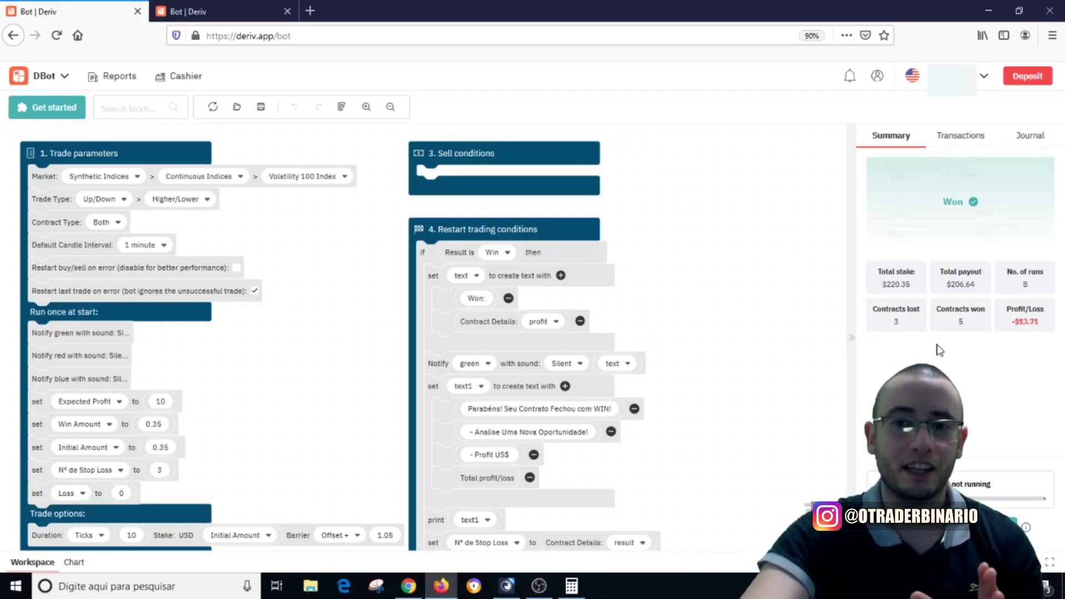
# Step: Open DTrader, choose Volatility 100 Index, and set the Higher/Lower contract's barrier to +1.04
pyautogui.click(58, 78)
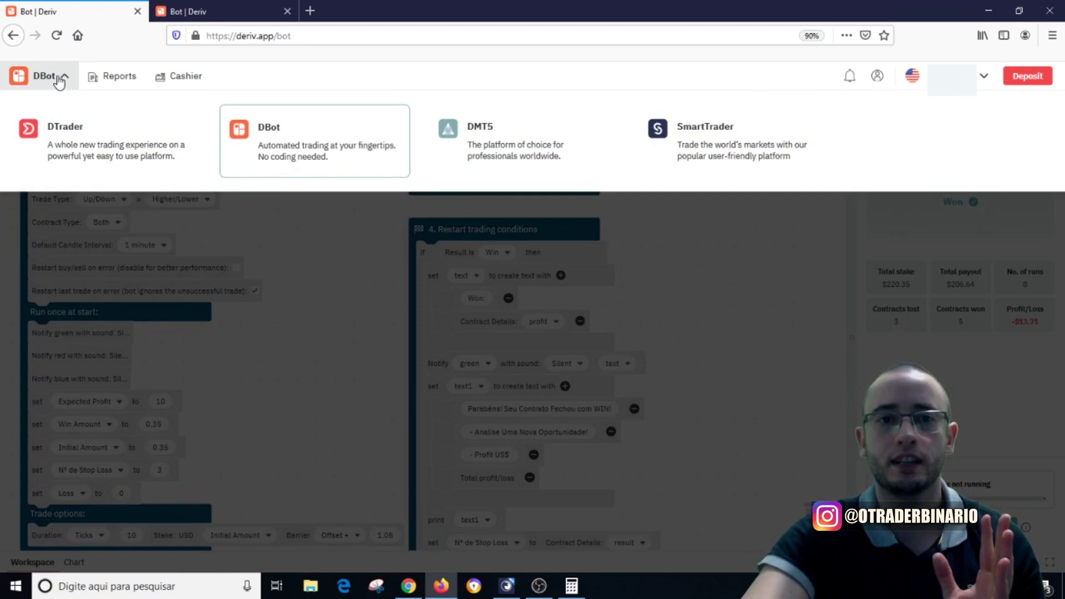
pyautogui.click(95, 150)
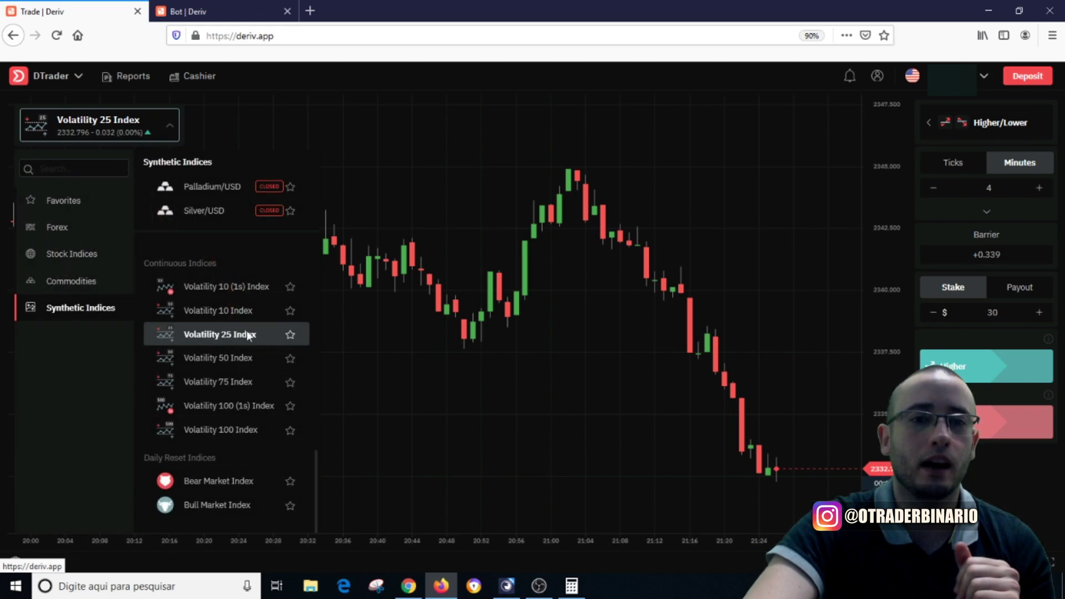
pyautogui.click(230, 432)
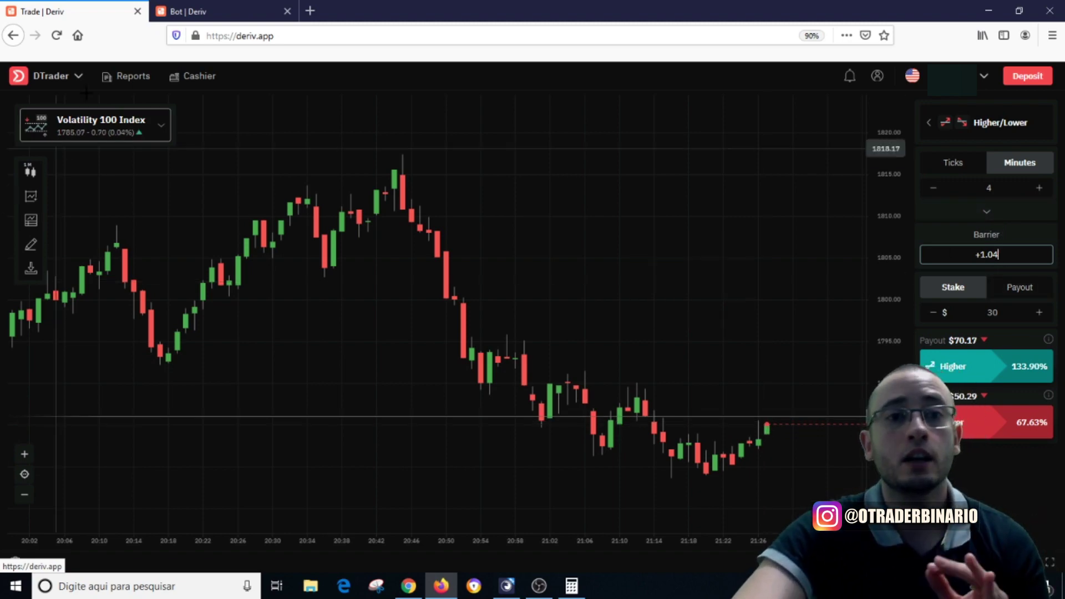
# Step: Return to DBot and look through the Higher/Lower bot's transactions, journal and summary
pyautogui.click(63, 83)
pyautogui.click(287, 147)
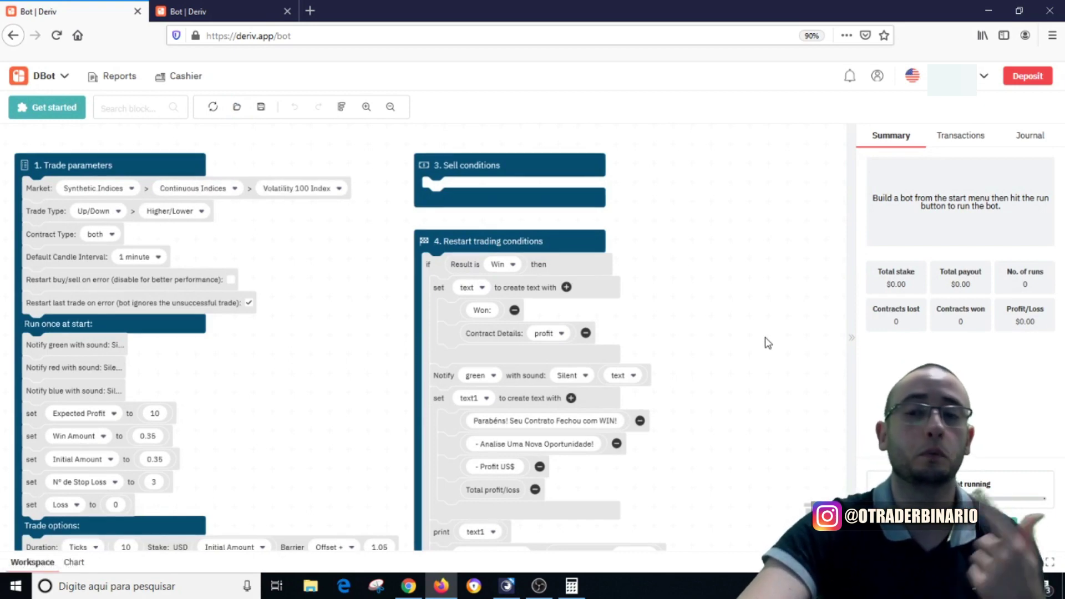
pyautogui.click(960, 136)
pyautogui.click(1029, 136)
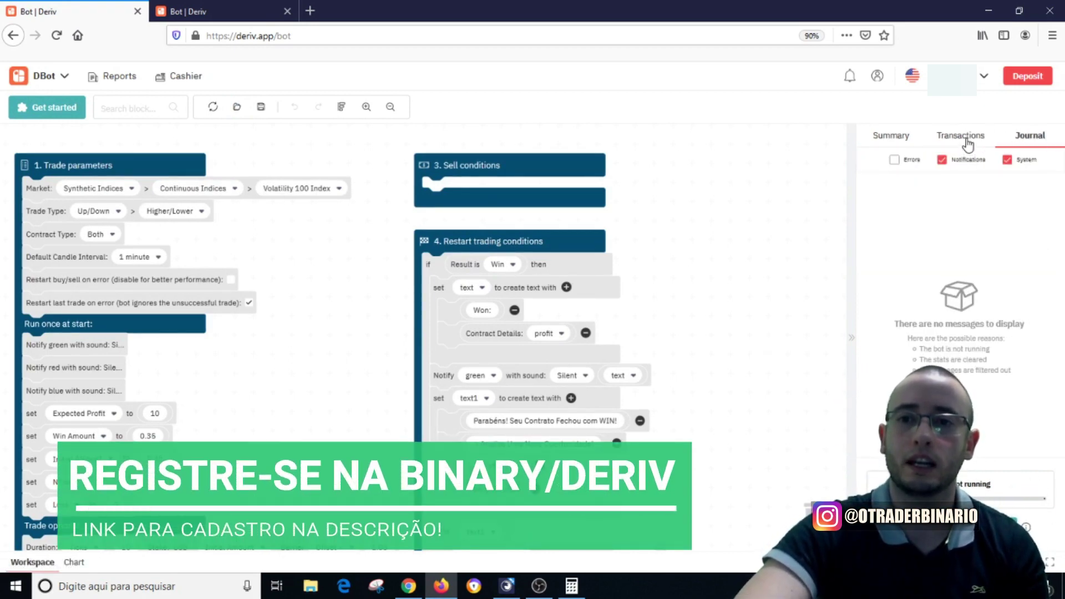
pyautogui.click(891, 136)
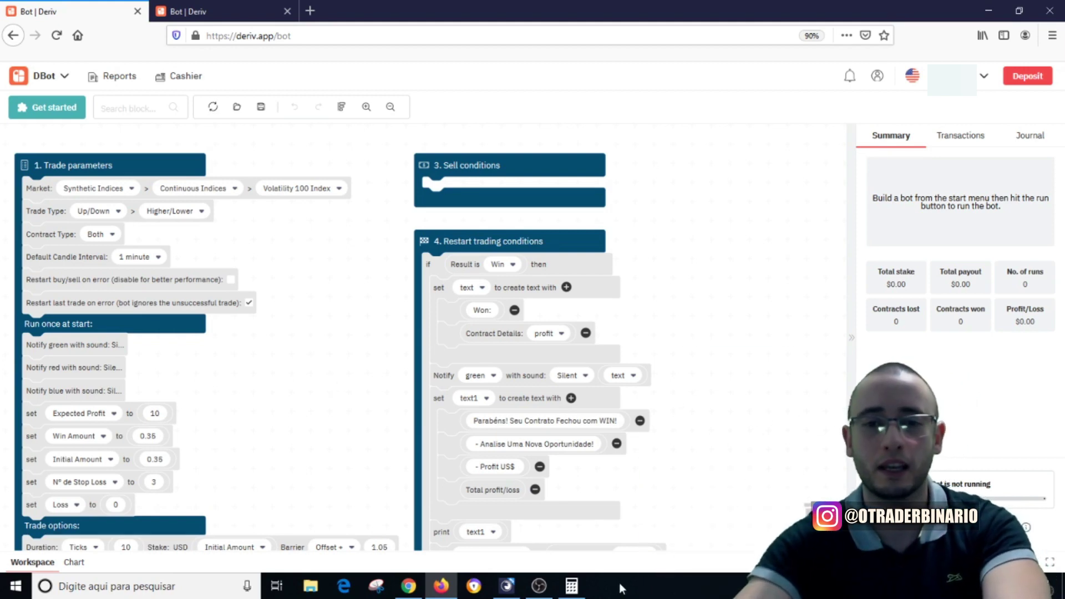
# Step: Recheck the net result in Calculator, switch to Chrome, and load dolarhoje.com in a new tab
pyautogui.click(573, 588)
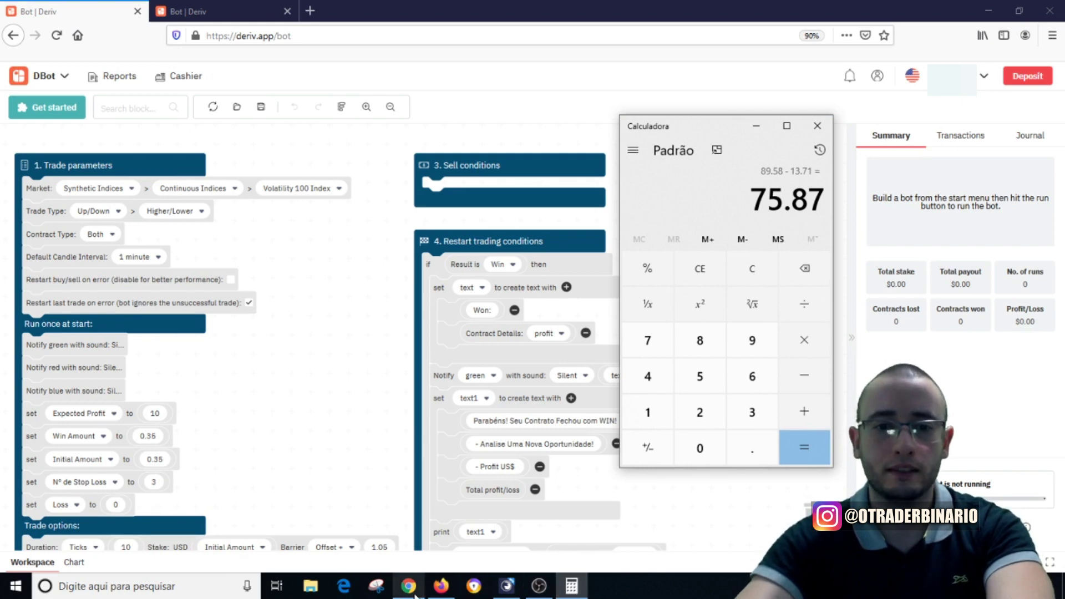
pyautogui.click(409, 586)
pyautogui.click(174, 11)
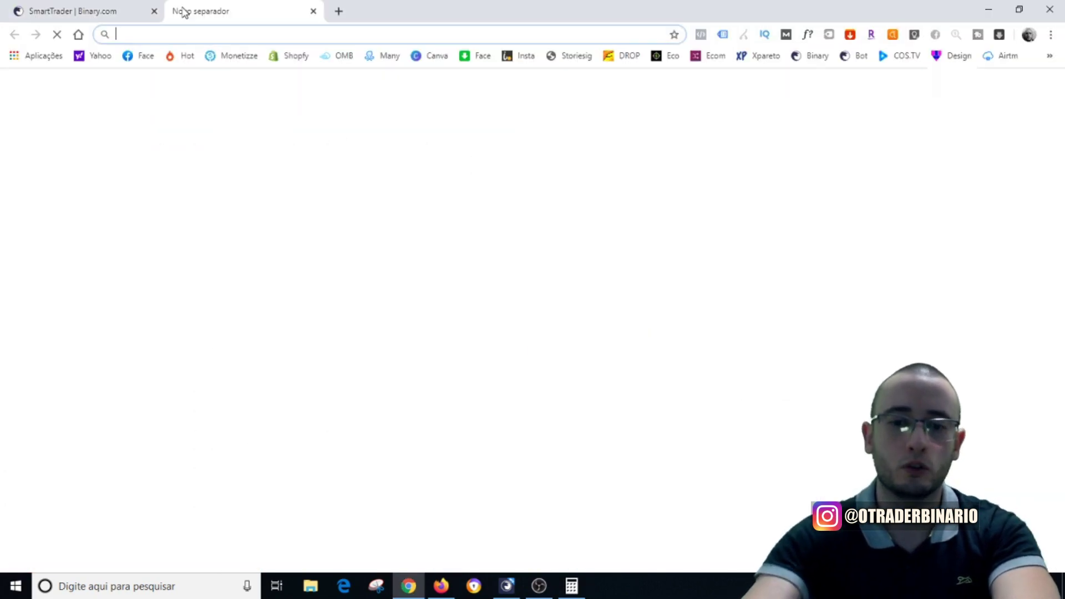
pyautogui.write('dolarhoje.com')
pyautogui.press('Return')
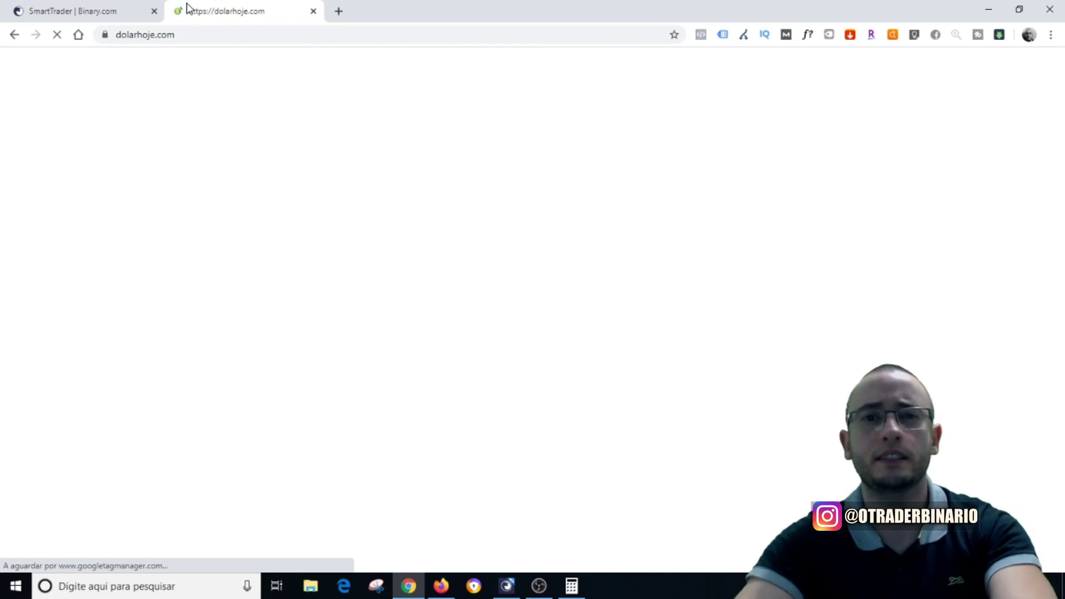
# Step: Convert US$ 75,87 to Brazilian reais and close the advertisement below the converter
pyautogui.click(436, 295)
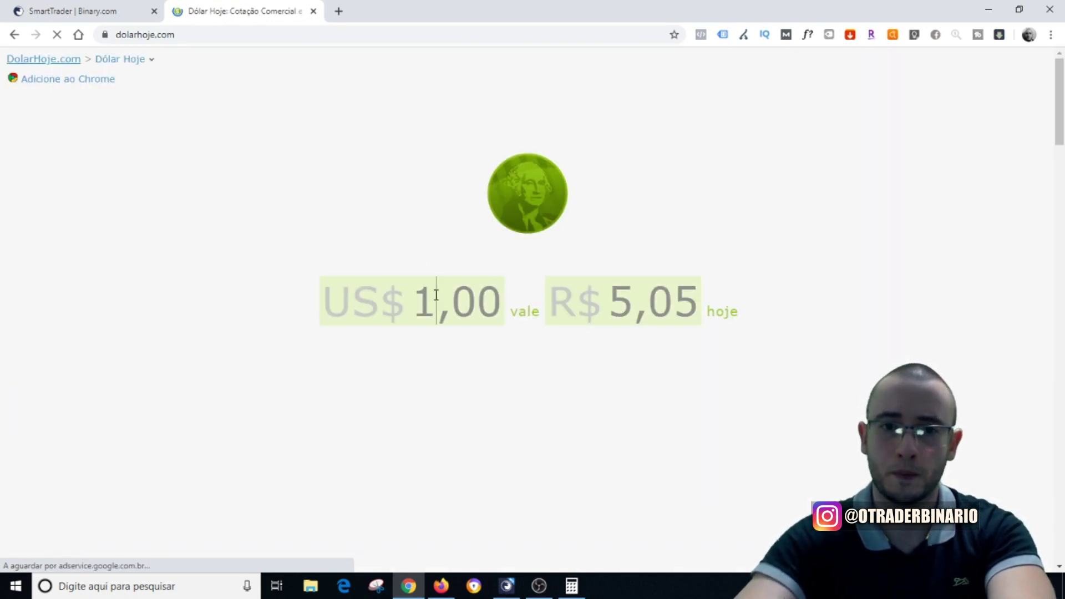
pyautogui.doubleClick(436, 294)
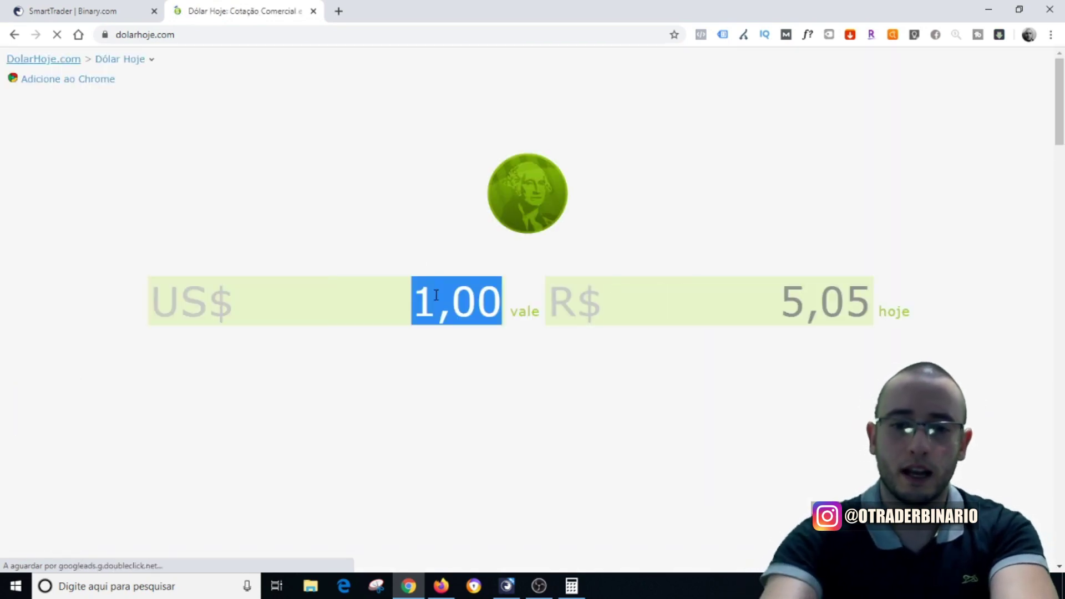
pyautogui.write('75,87')
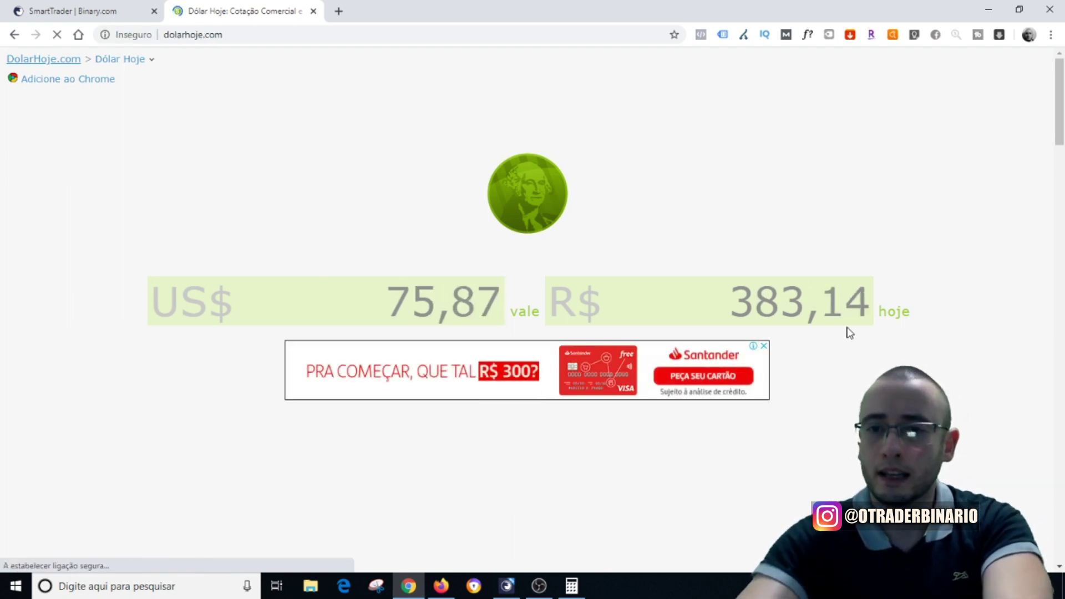
pyautogui.click(764, 346)
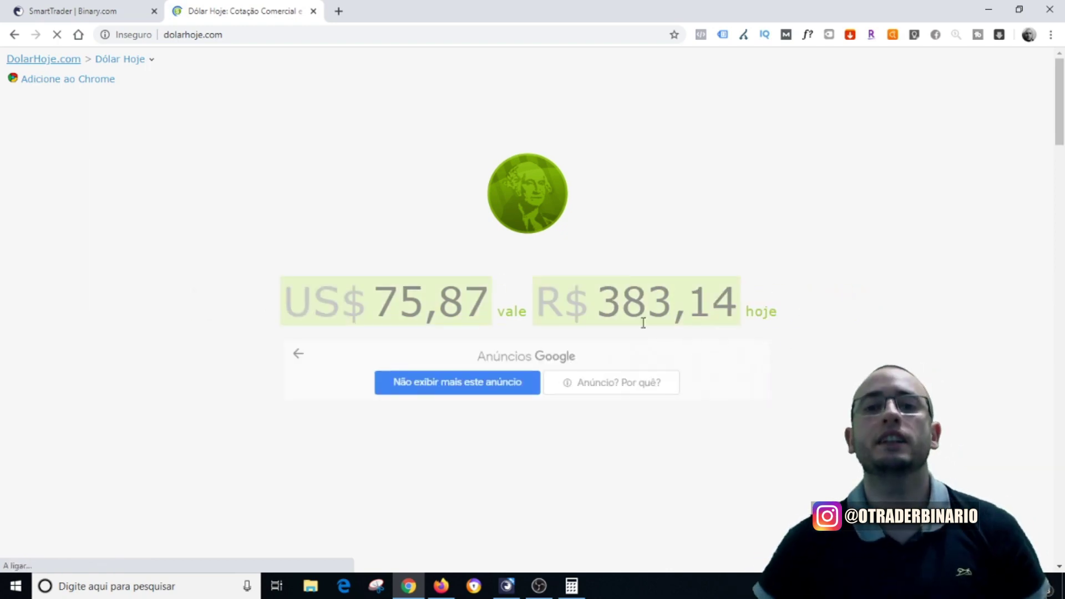